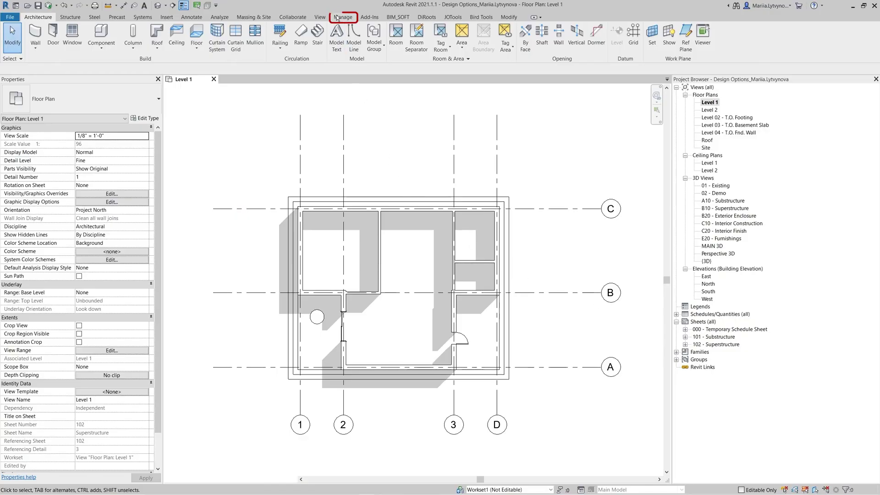
In the Design Options manager, add Option 2 to Option Set 1 alongside primary Option 1
click(341, 17)
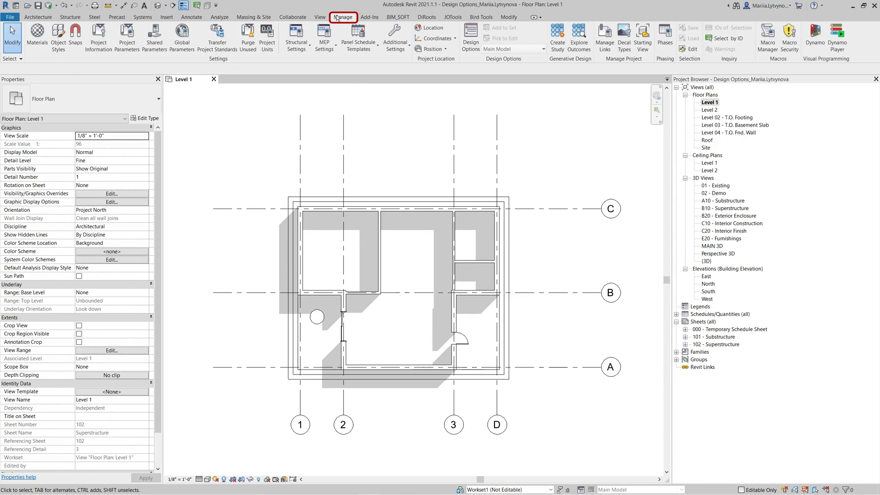
click(470, 37)
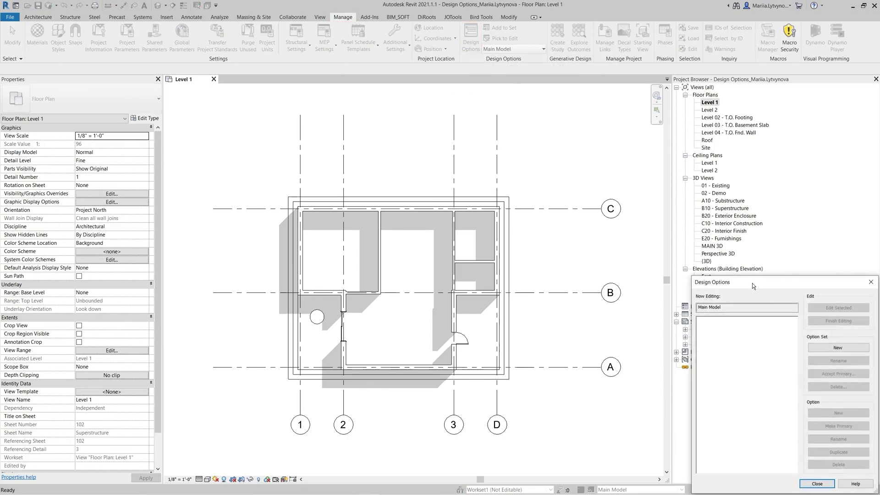
drag(752, 283, 367, 112)
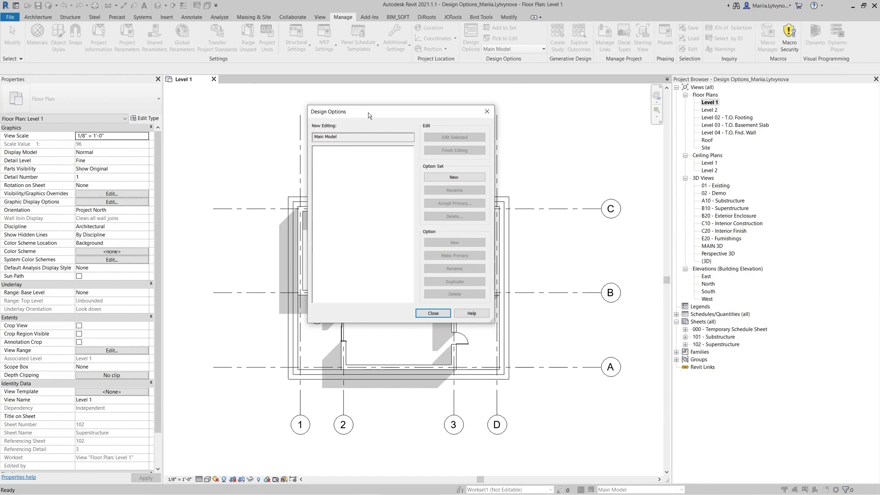
click(487, 111)
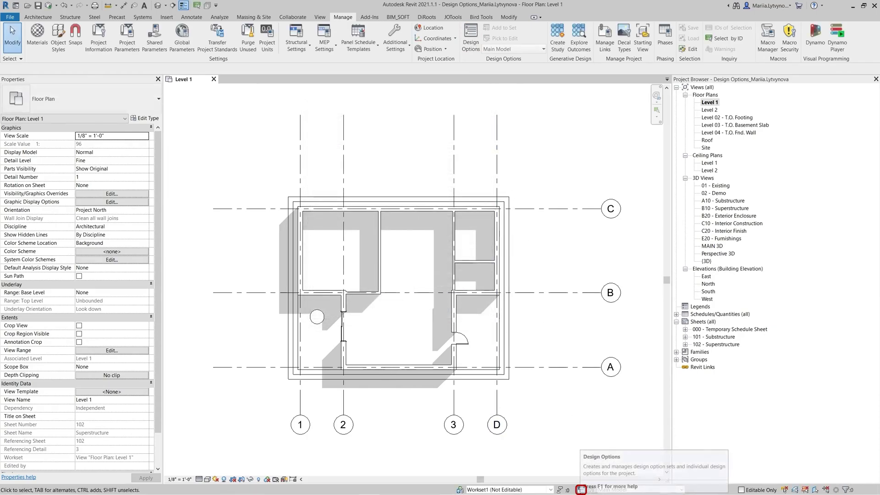
click(581, 489)
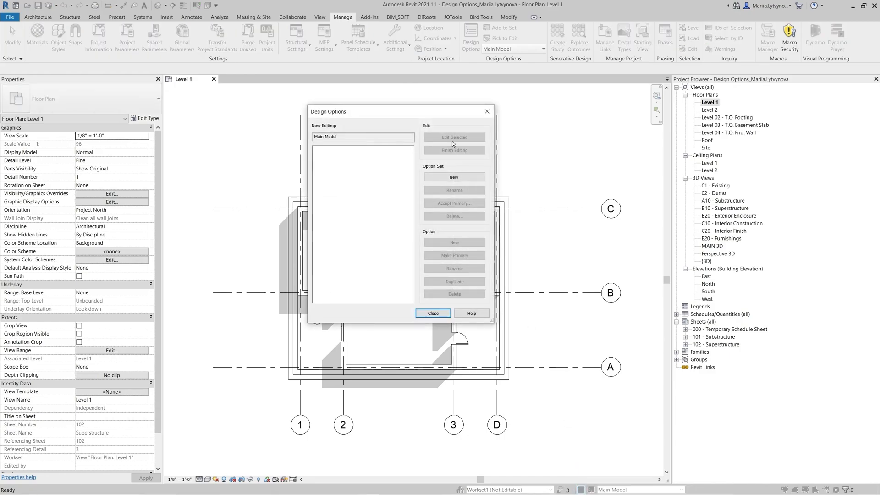
drag(439, 110, 473, 112)
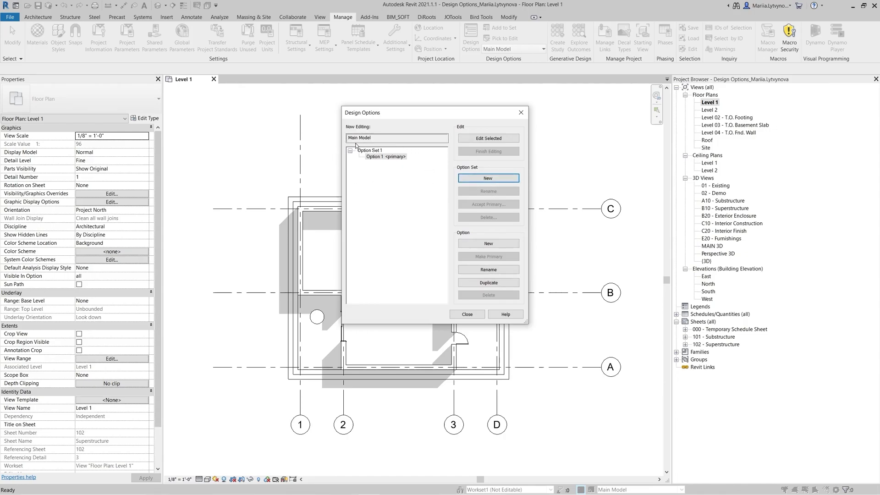
click(481, 243)
click(385, 157)
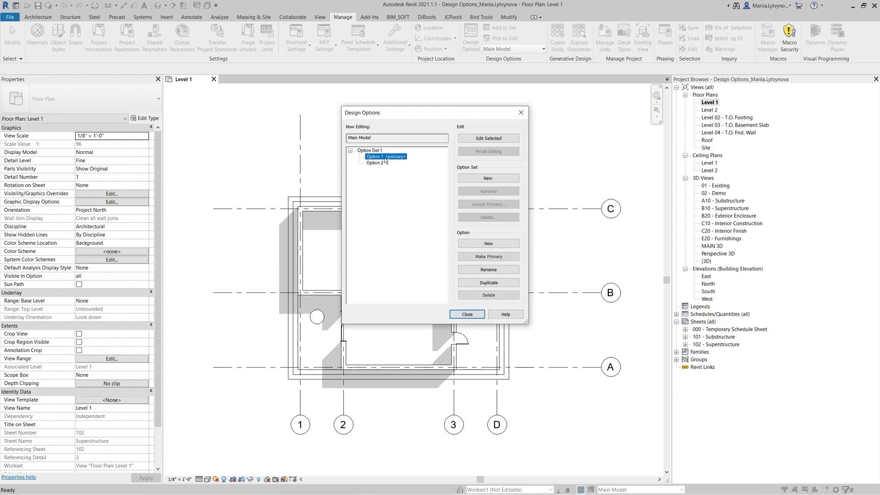
click(382, 163)
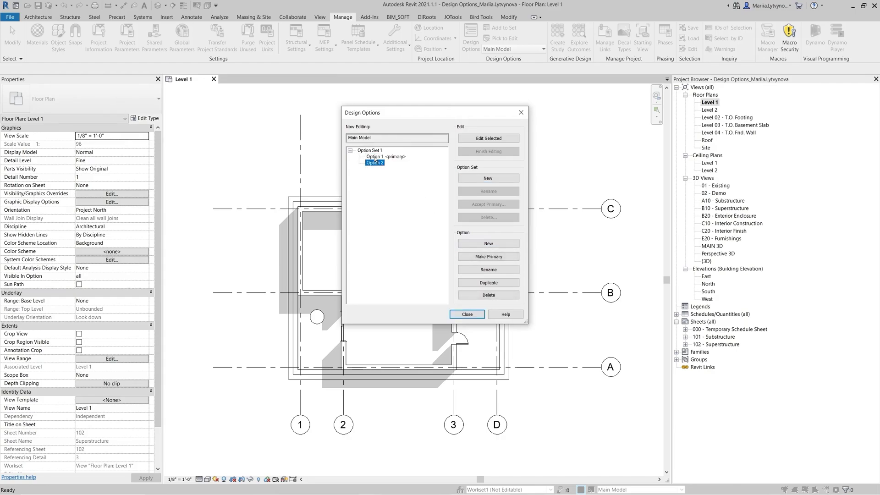
click(373, 151)
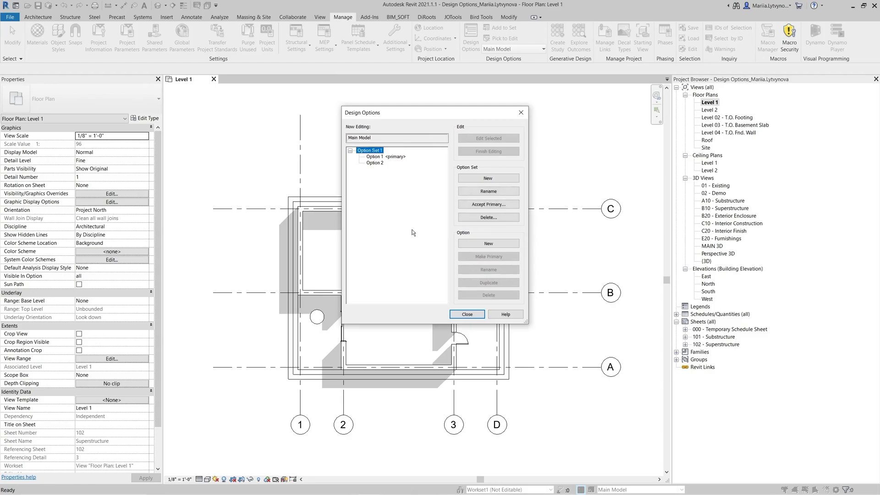
click(467, 314)
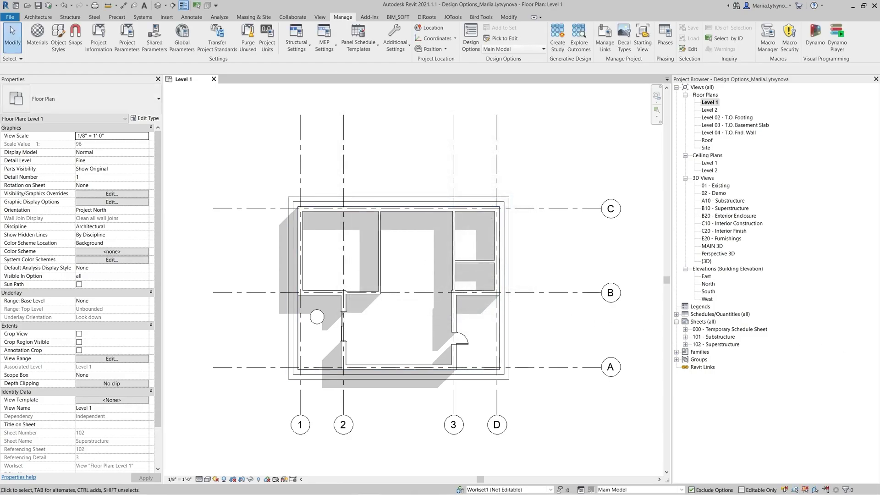
Keep editing the main model and select the four interior walls on Level 1
click(539, 51)
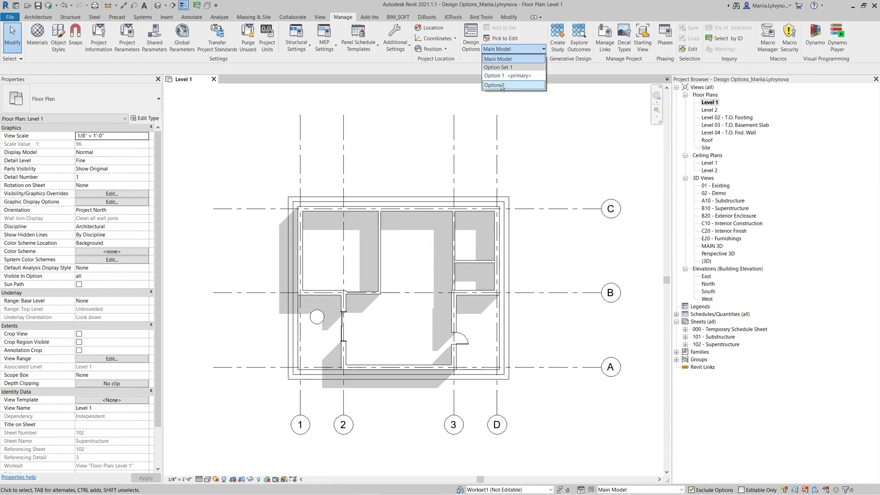
click(580, 102)
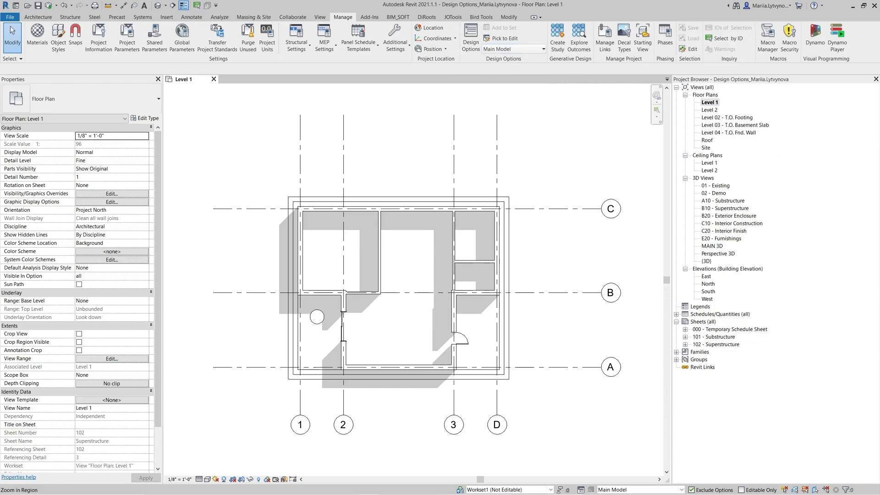
click(381, 256)
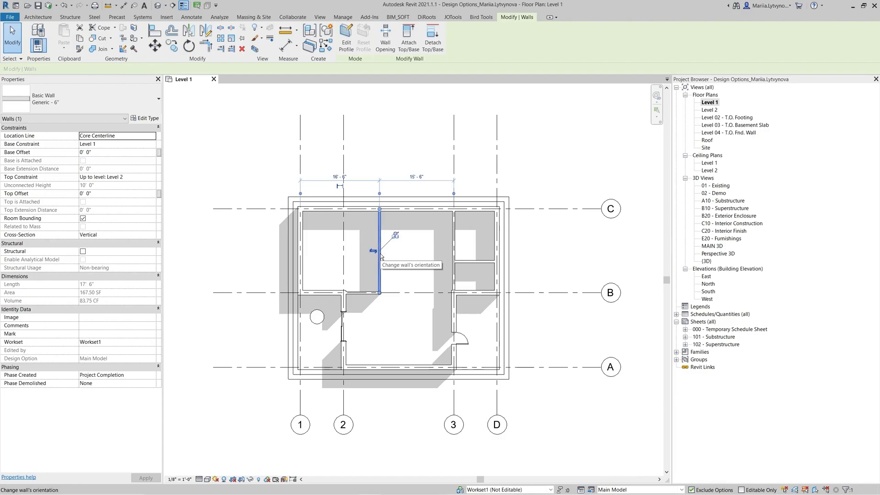
ctrl+click(362, 293)
ctrl+click(454, 271)
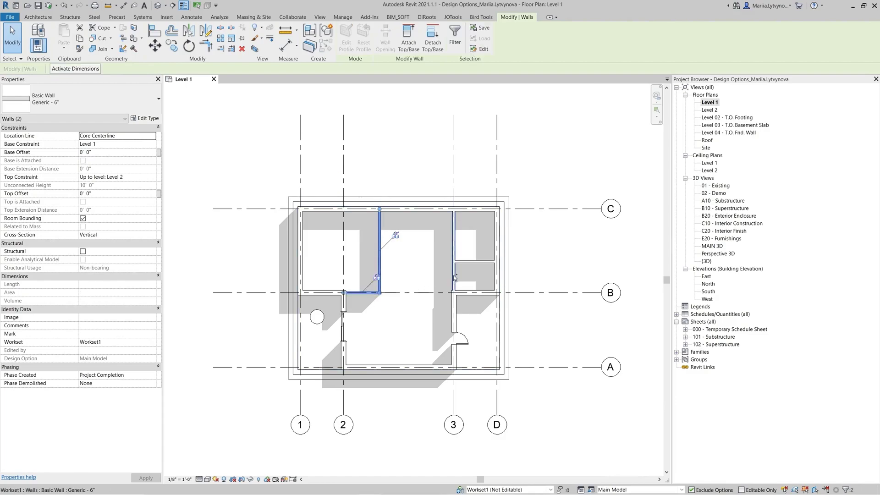
ctrl+click(470, 262)
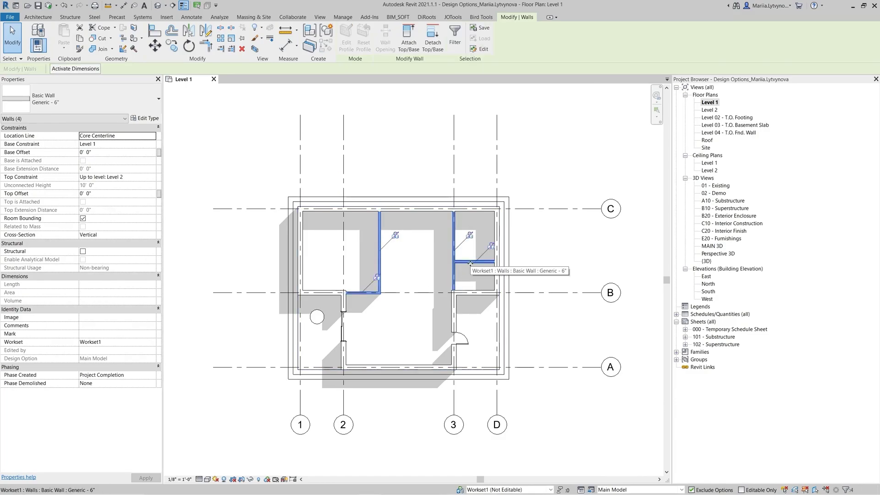
Add the selected walls to Option Set 1 with Option 2 unchecked, so only Option 1 holds them
click(342, 17)
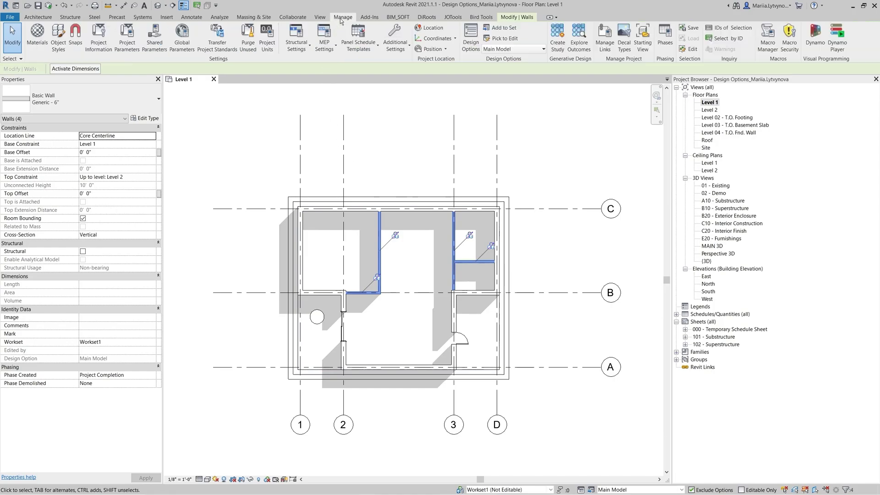
click(493, 29)
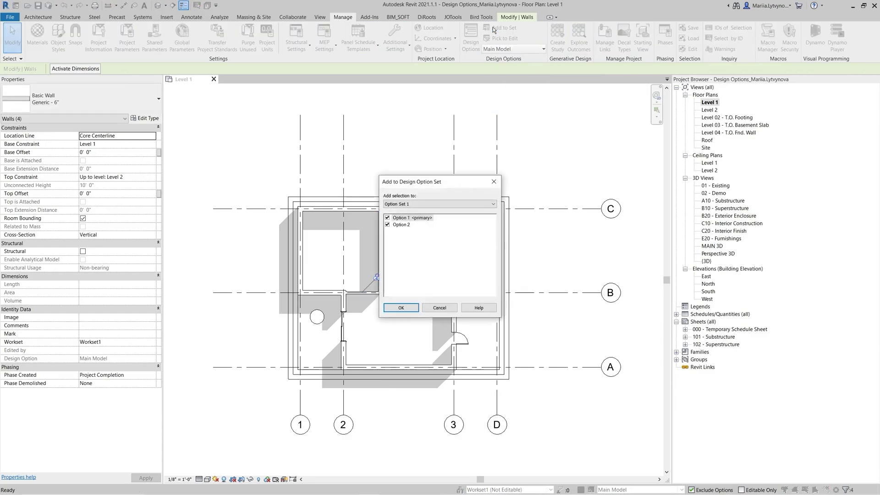
click(387, 224)
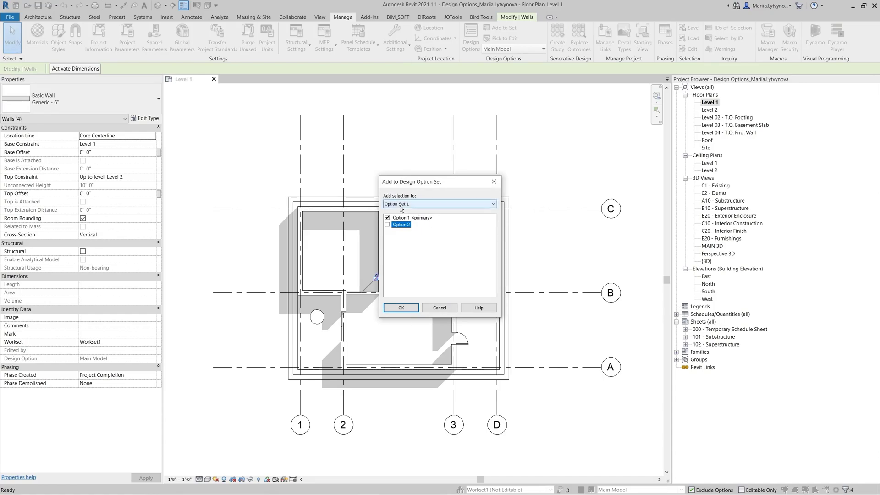
click(401, 307)
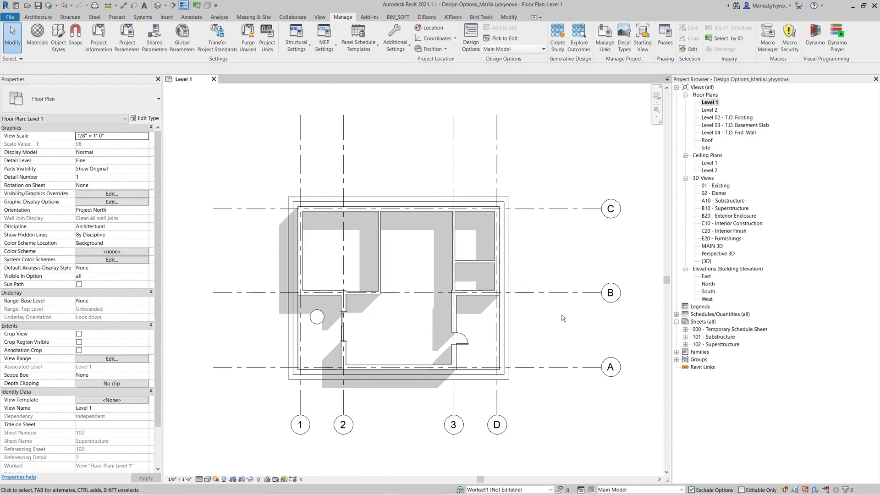
Switch the active design option to Option 1, then to Option 2 with no interior walls
click(682, 489)
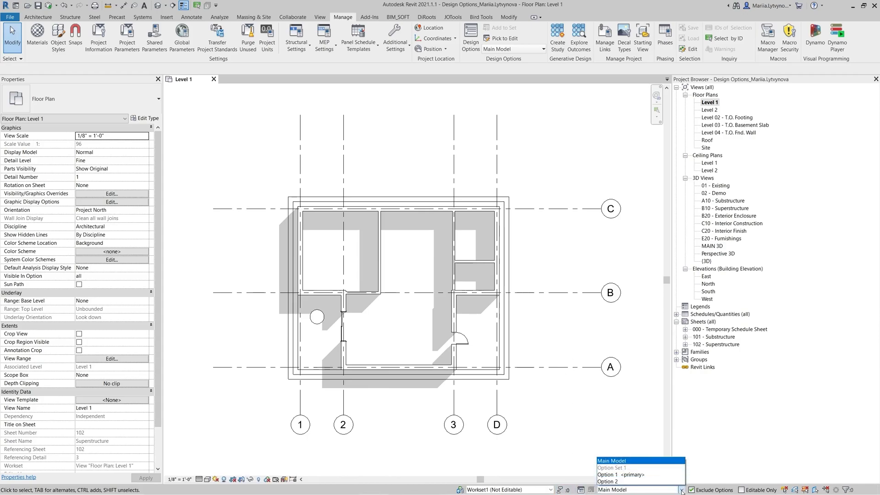
click(627, 474)
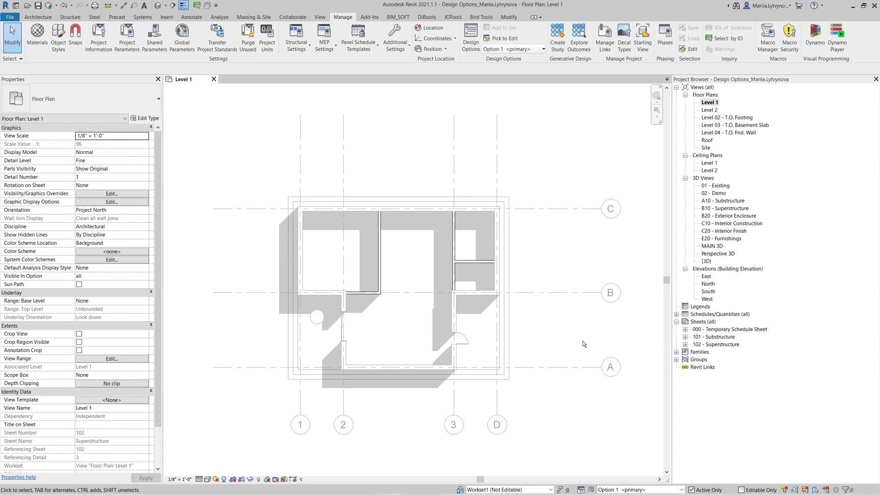
click(681, 490)
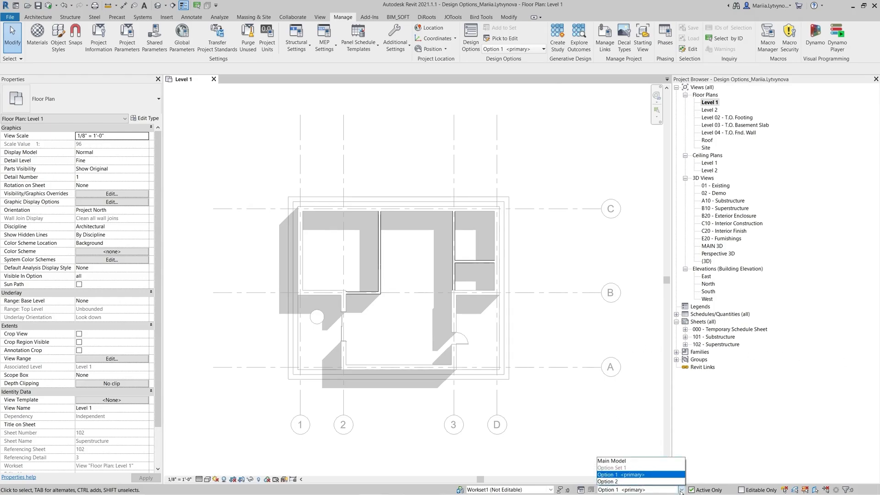
click(621, 482)
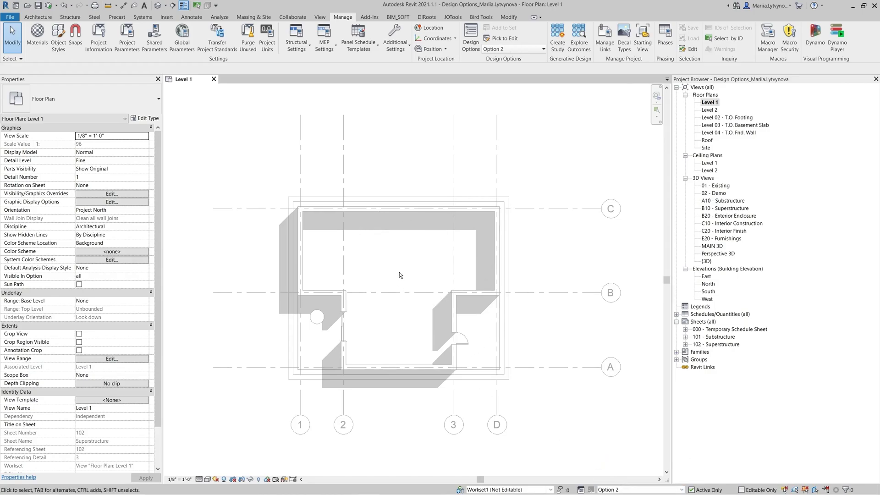
Draw Option 2's two interior walls along grid B and on grid C, then return to Main Model
click(38, 18)
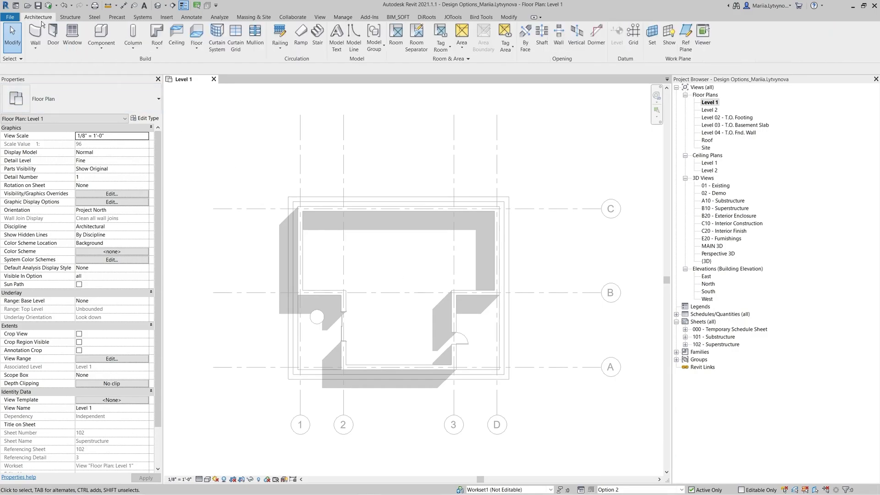
click(35, 33)
click(343, 292)
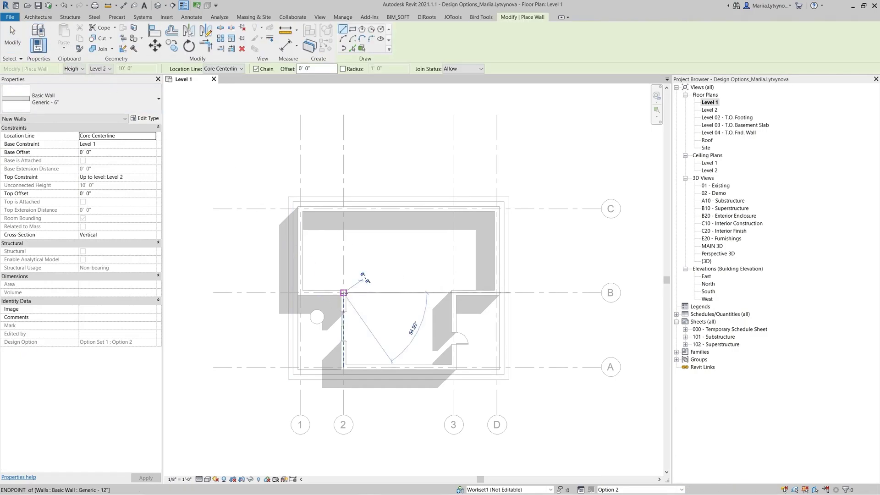
click(453, 293)
key(Escape)
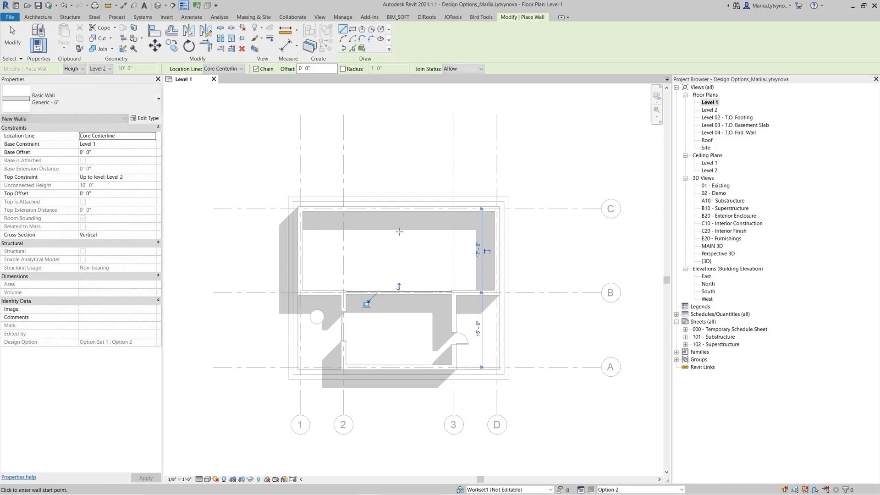
click(399, 209)
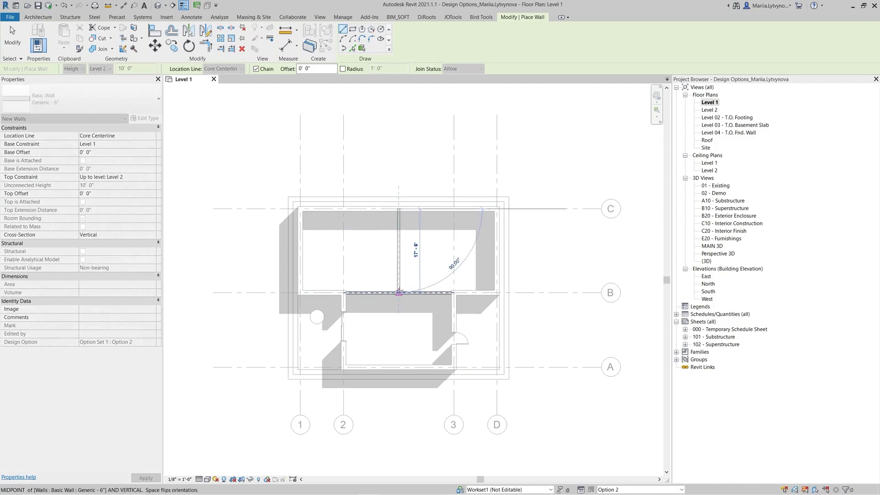
click(399, 292)
key(Escape)
key(Escape)
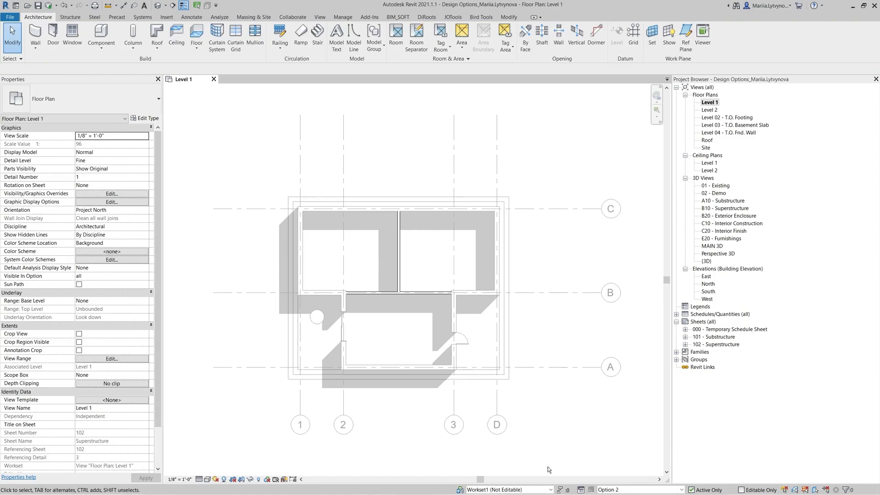
click(660, 489)
click(637, 459)
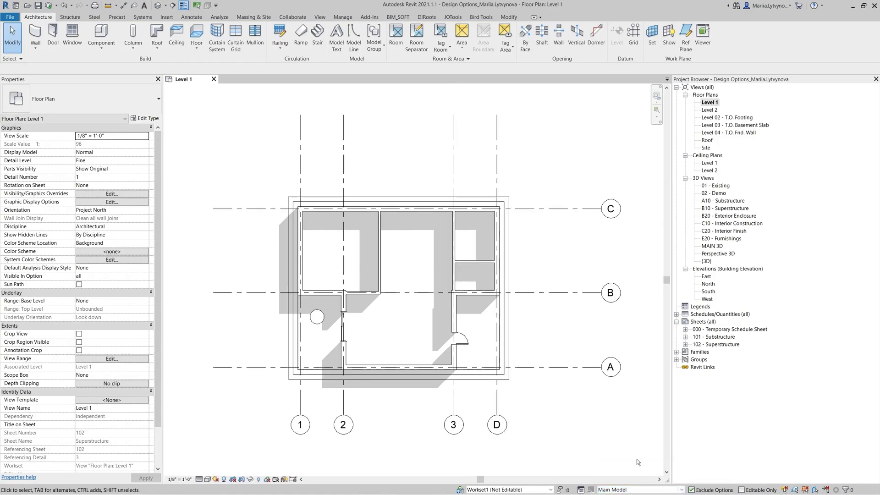
Confirm Main Model is the editing option and window-select the Level 1 plan to inspect it
click(342, 17)
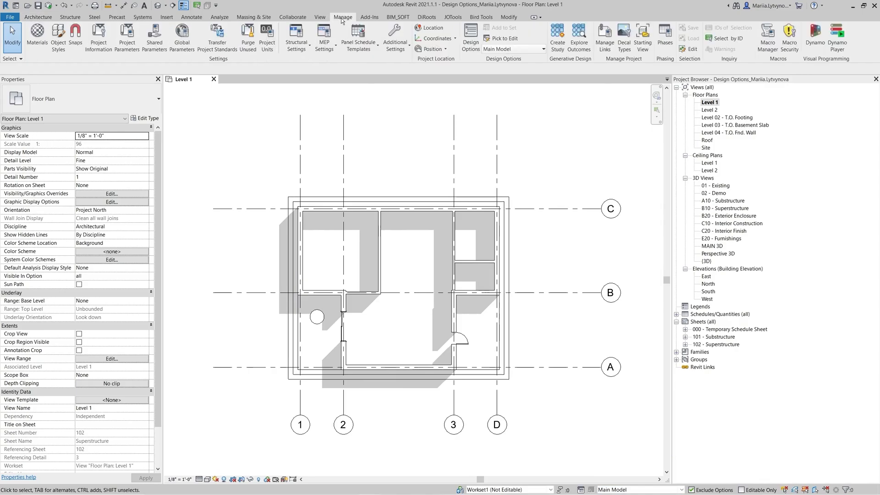
click(531, 49)
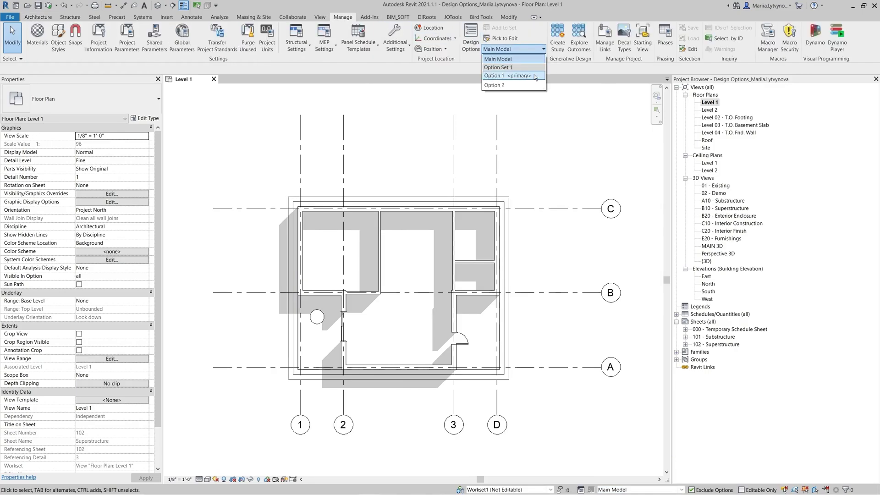
click(482, 124)
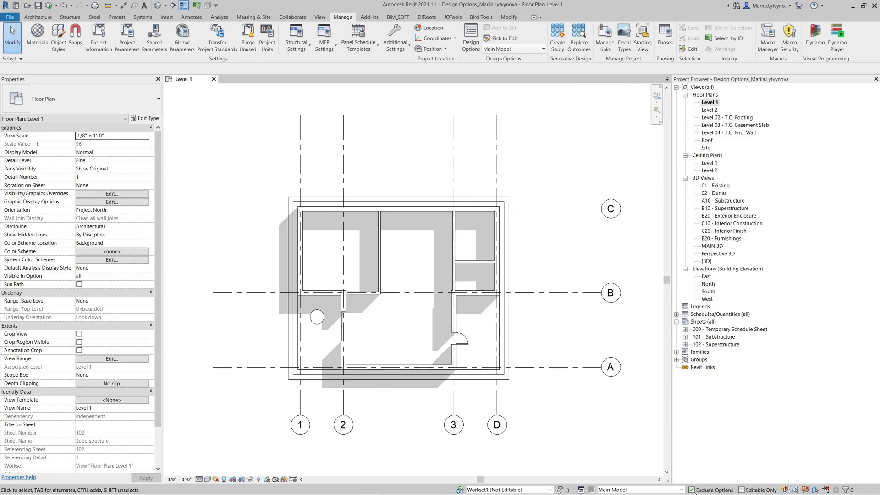
drag(214, 111, 645, 466)
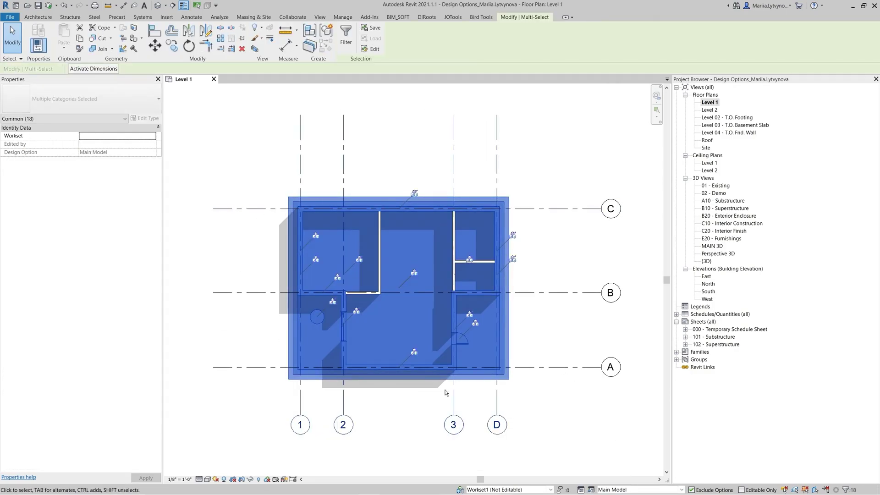
key(Escape)
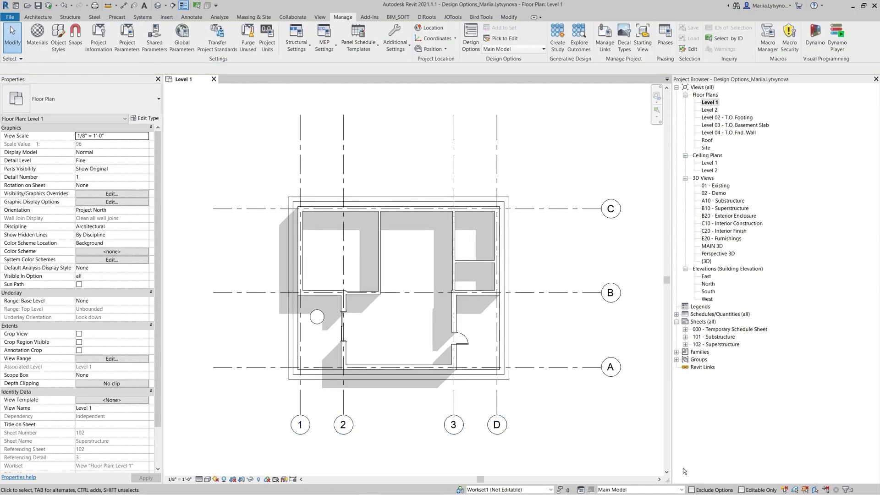
drag(193, 134, 648, 457)
key(Escape)
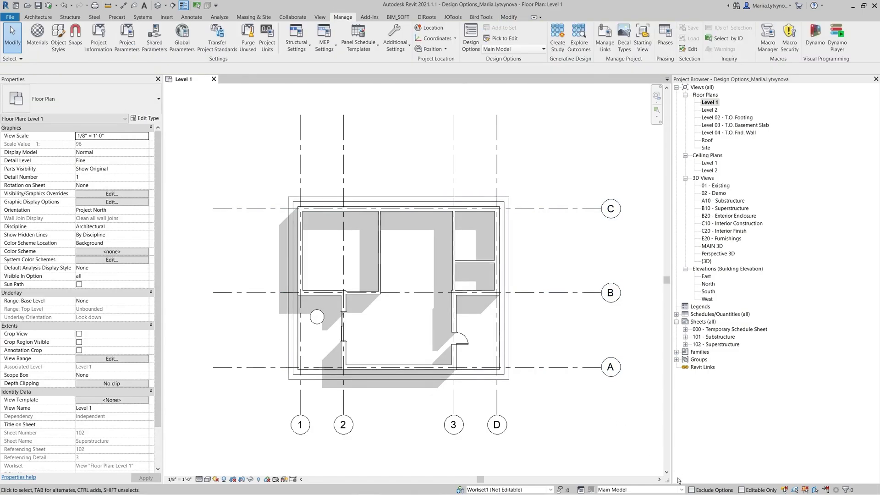
click(642, 490)
Edit Option 1, select its walls, and turn off Active Only to see all elements
click(634, 477)
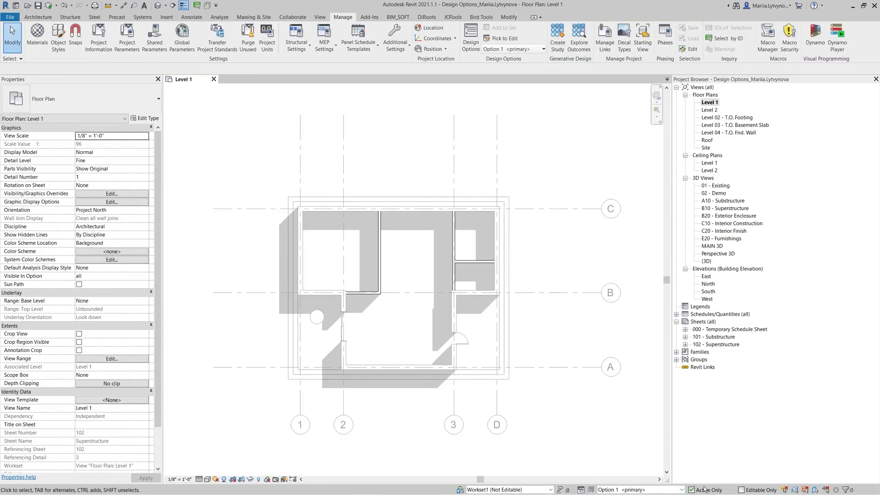
drag(188, 136, 595, 433)
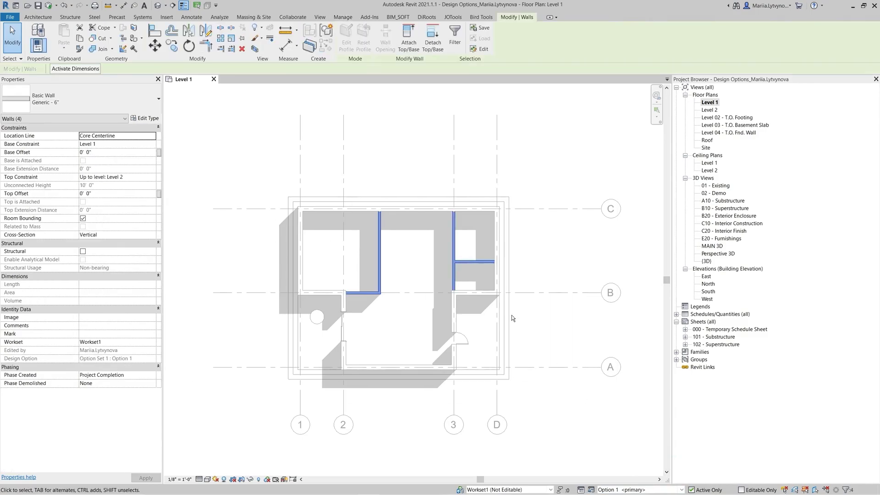
key(Escape)
click(691, 490)
drag(299, 222, 629, 470)
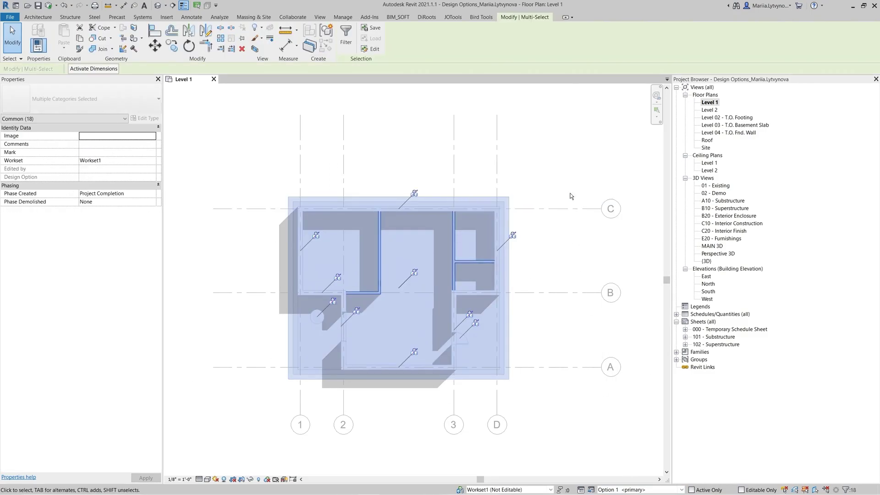
click(576, 153)
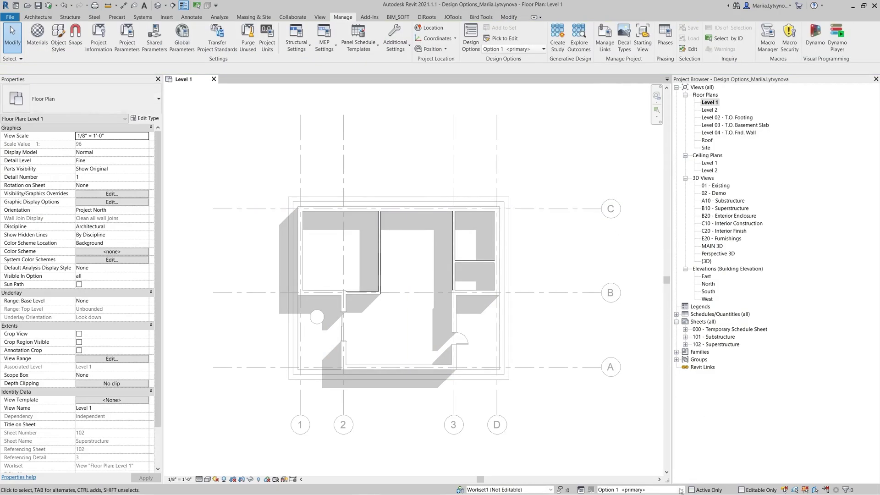
Switch editing to Option 2 and window-select its walls in the plan
click(681, 489)
click(626, 471)
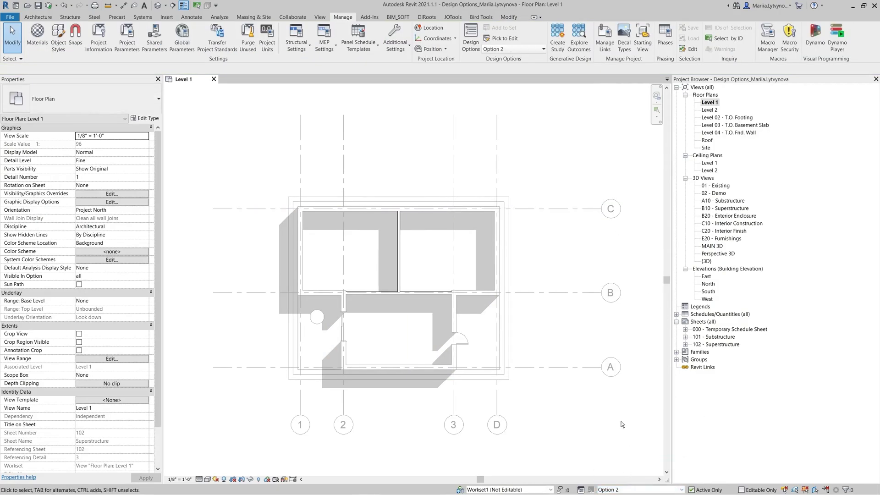
drag(237, 141, 582, 425)
key(Escape)
drag(244, 185, 590, 439)
Return to Main Model, make Option 2 primary in Design Options, and dismiss the warning
key(Escape)
click(514, 49)
click(512, 60)
click(476, 34)
click(381, 163)
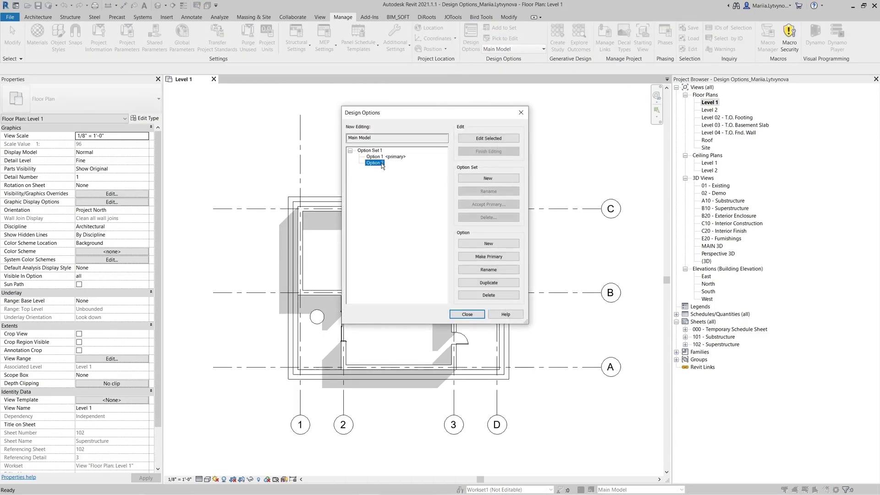
click(484, 258)
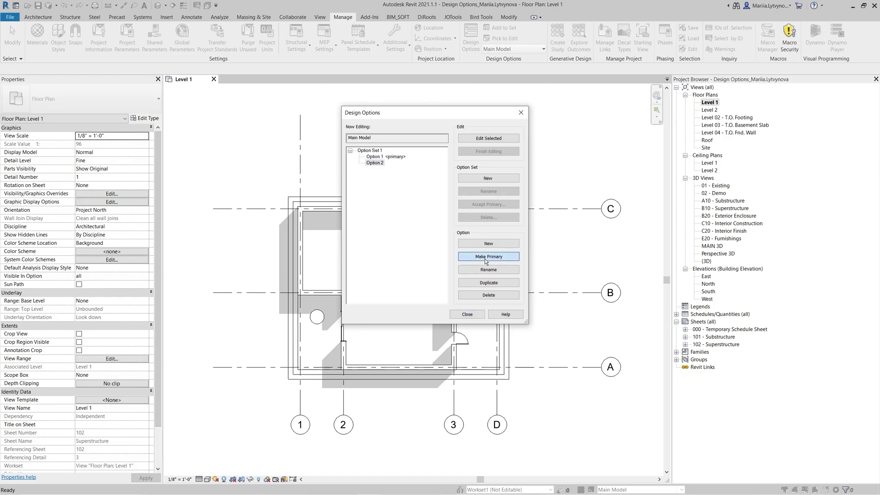
click(521, 112)
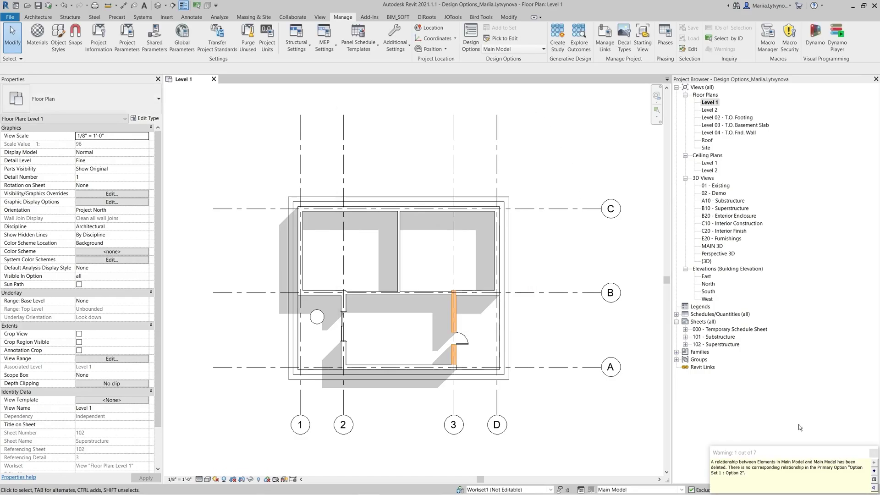
click(874, 453)
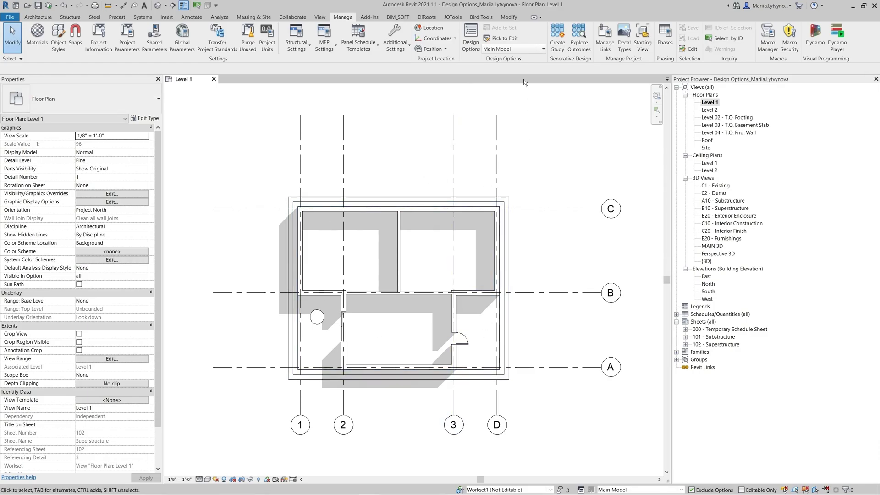
Preview Option 1, then primary Option 2, return to Main Model, and open Level 1's context menu
click(527, 51)
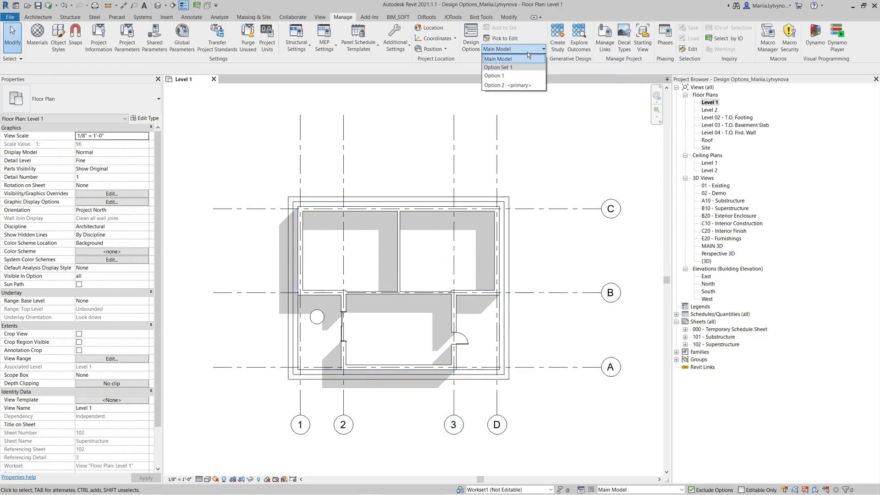
click(503, 76)
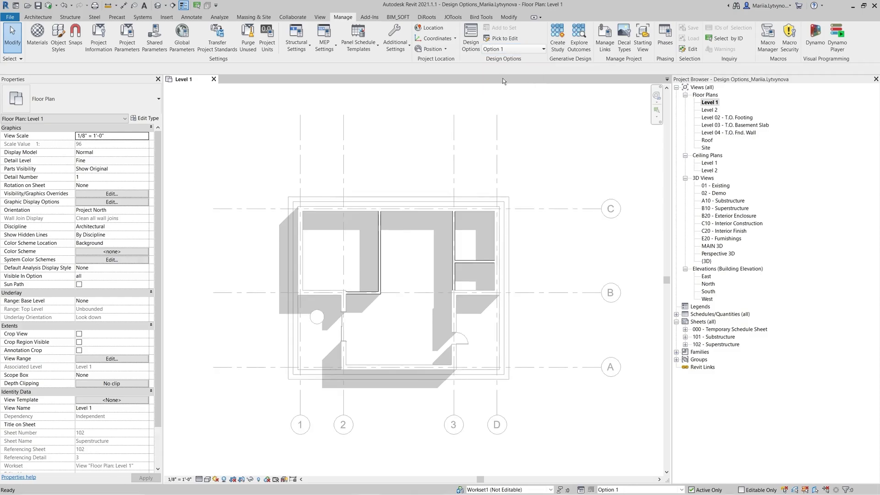
click(524, 51)
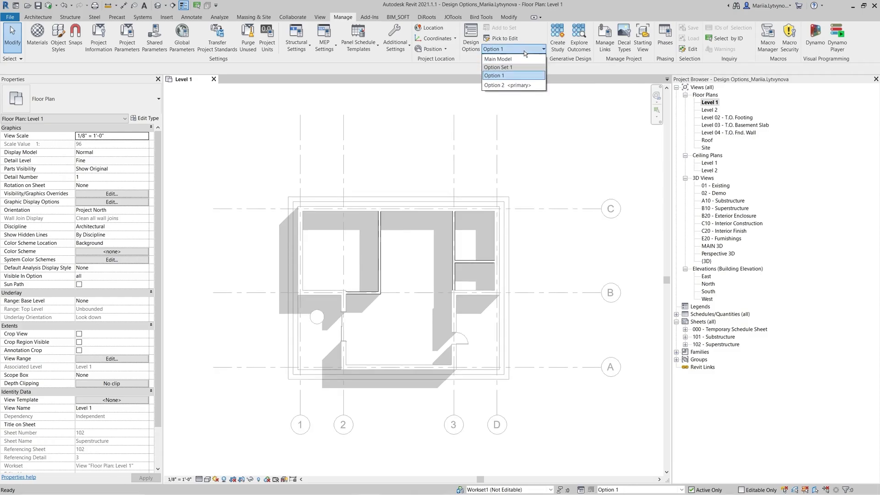
click(515, 86)
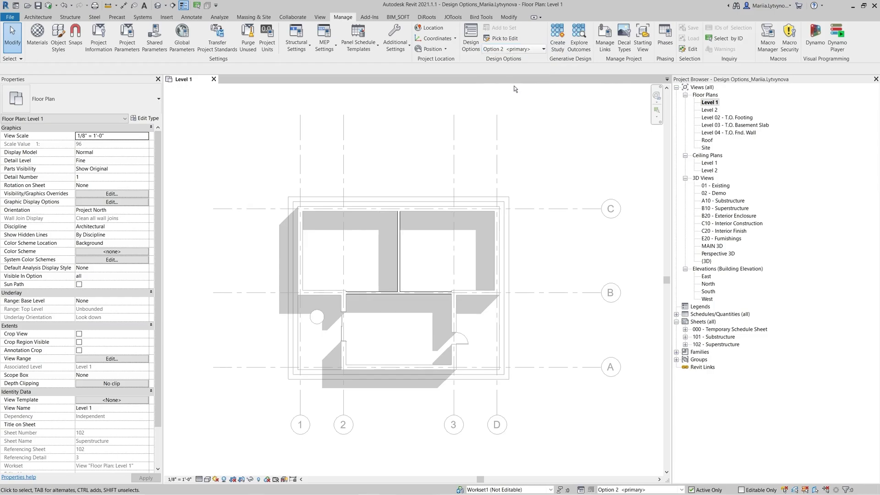
click(527, 51)
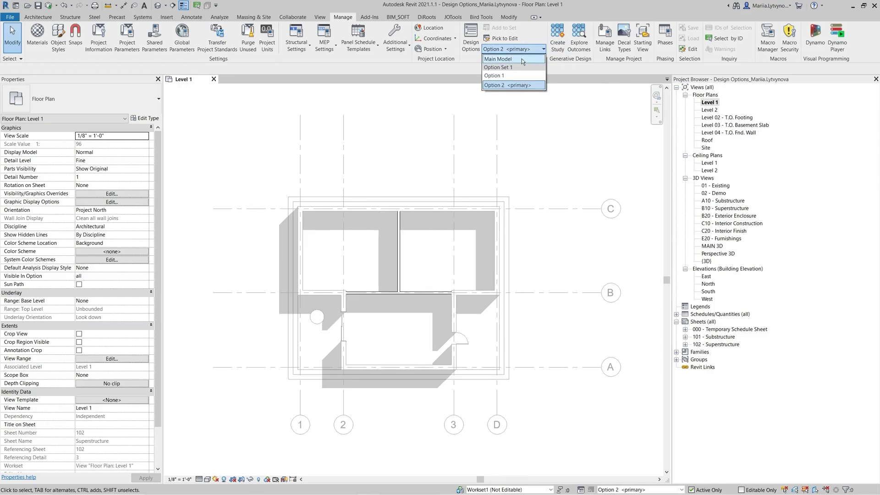
click(521, 58)
right_click(710, 102)
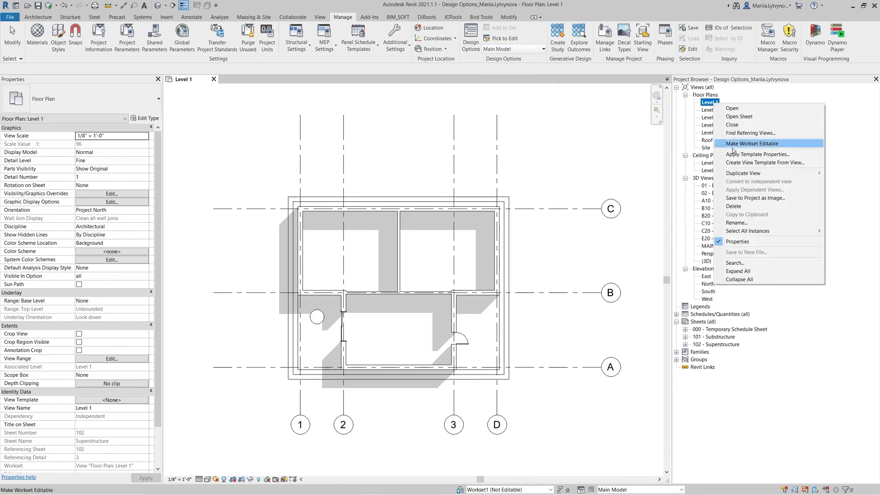
Duplicate Level 1 twice, naming the copies 'Level 1 Option 1' and 'Level 1 Option 2'
click(664, 172)
key(F2)
drag(720, 110, 736, 110)
text(Option 1)
key(Return)
right_click(719, 110)
click(665, 180)
key(F2)
text(Level 1 Option 2)
key(Return)
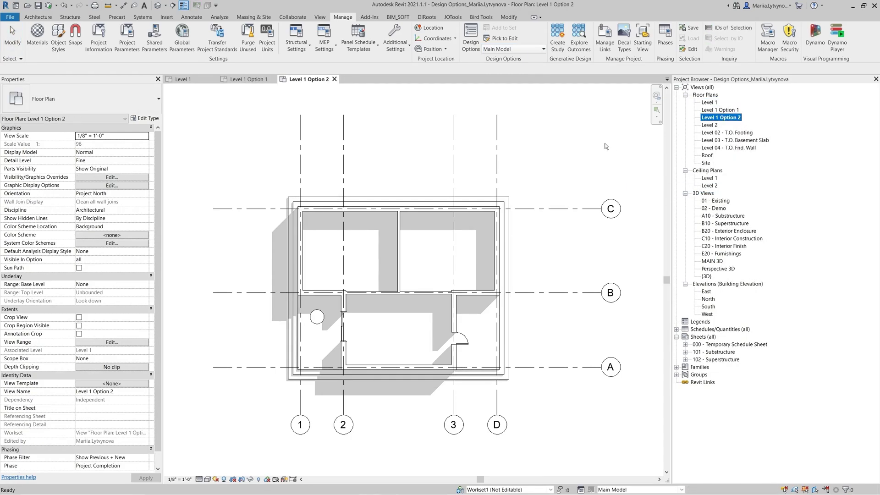
Open Level 1 Option 1 and set its Visibility/Graphics design option to Option 1
click(732, 110)
double_click(732, 110)
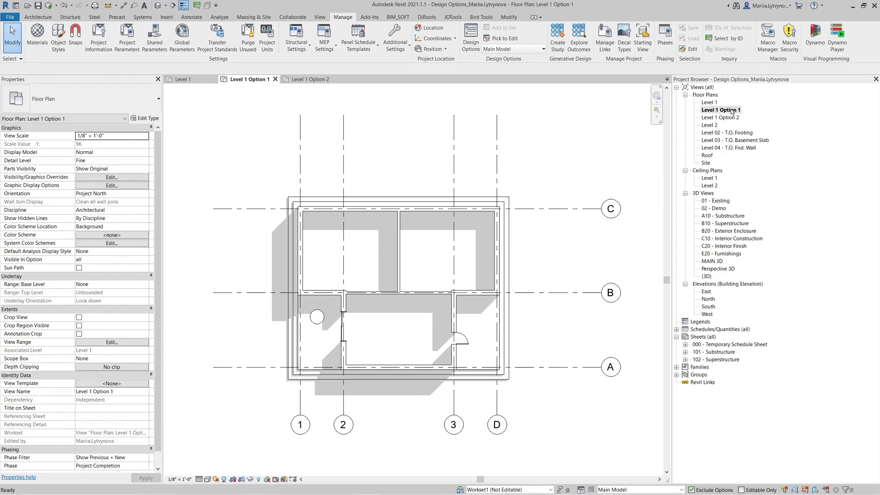
key(v)
key(v)
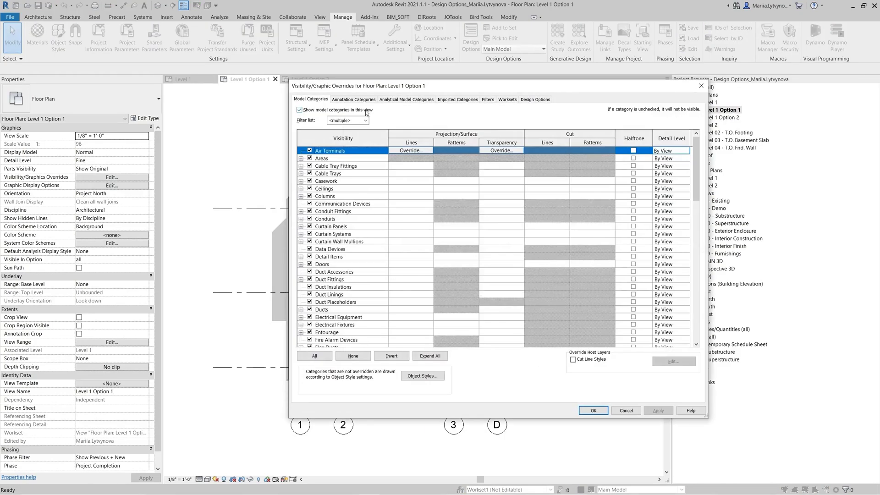
click(525, 100)
click(678, 126)
click(689, 124)
click(502, 140)
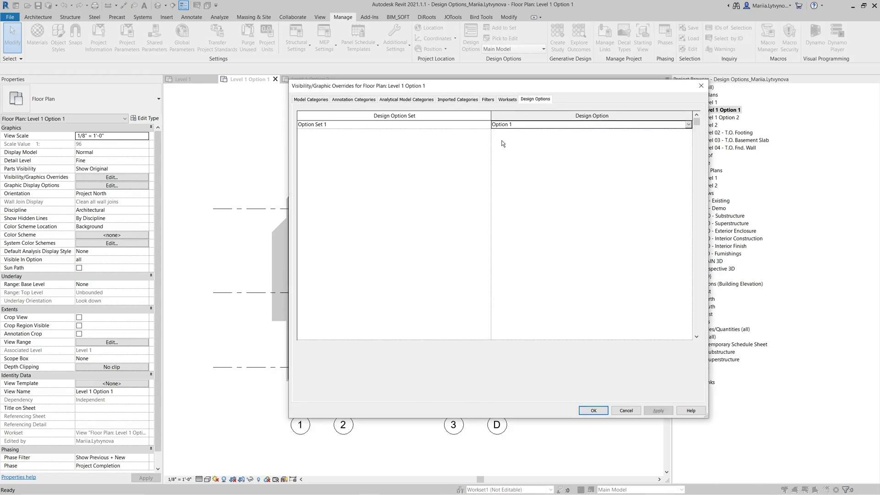
click(593, 410)
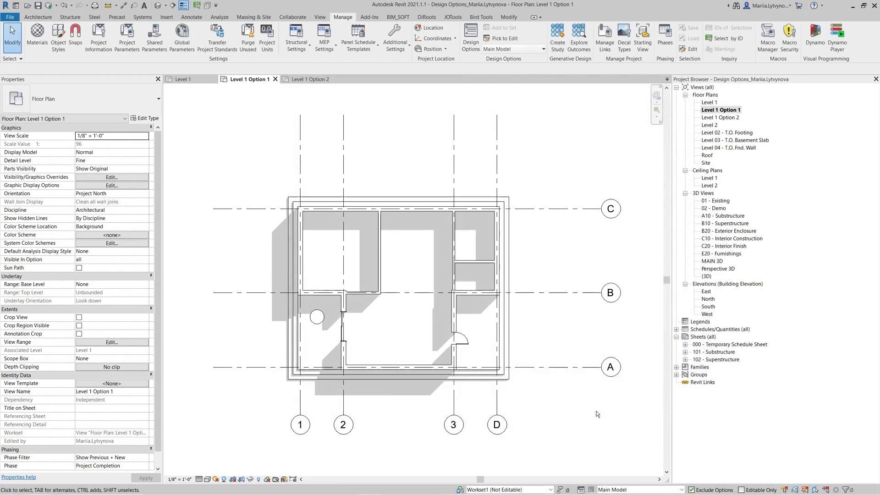
Open Level 1 Option 2 and set its Option Set 1 display to Option 2 <primary> in Visibility/Graphics
double_click(730, 119)
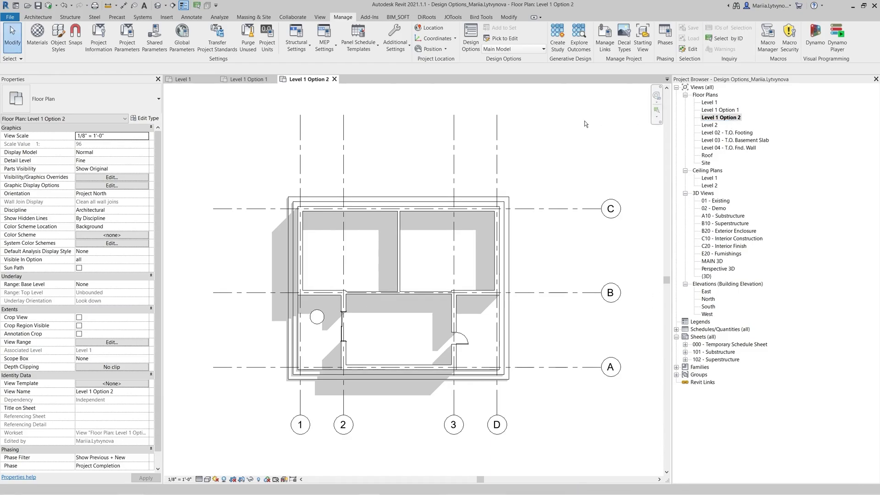
key(v)
key(v)
click(613, 125)
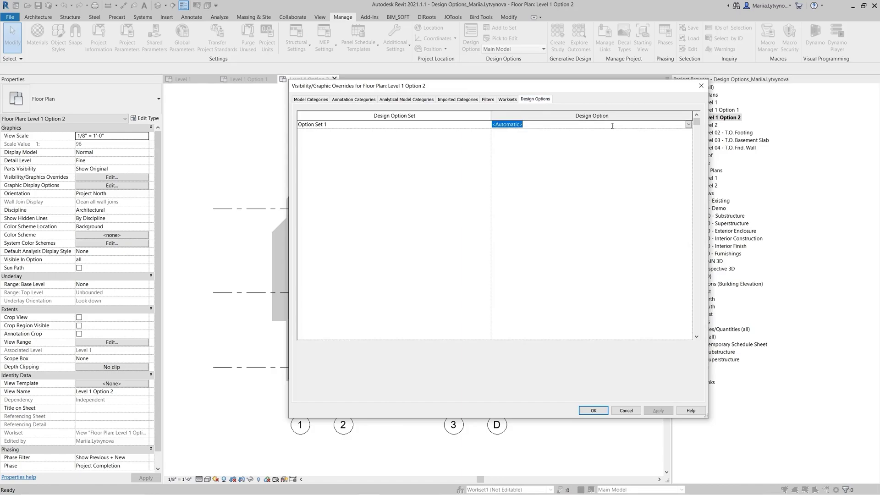
click(688, 125)
click(532, 147)
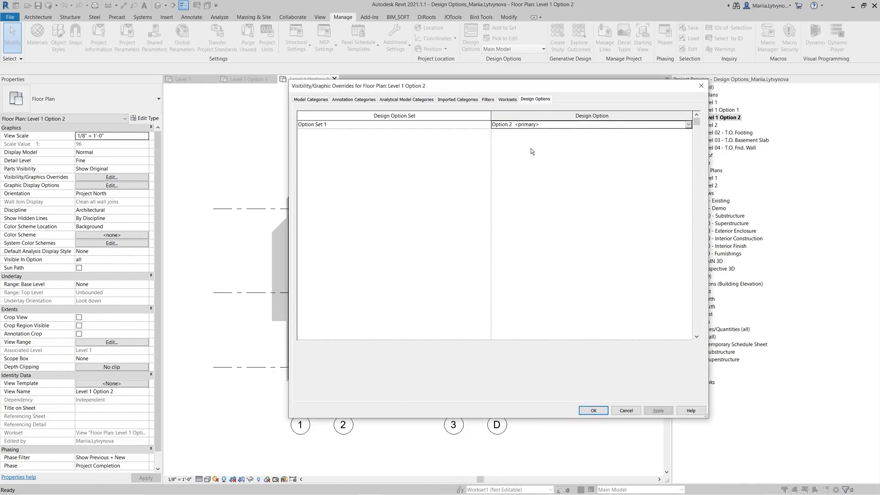
click(657, 410)
click(595, 410)
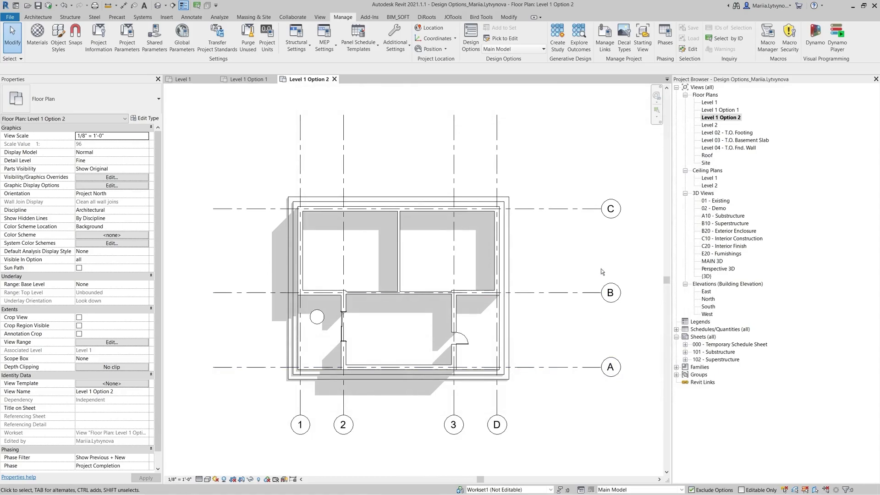
double_click(728, 110)
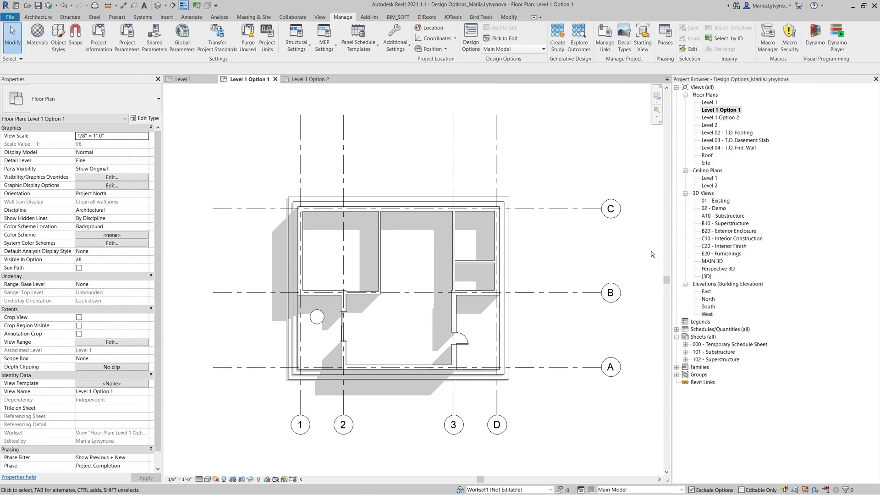
click(682, 490)
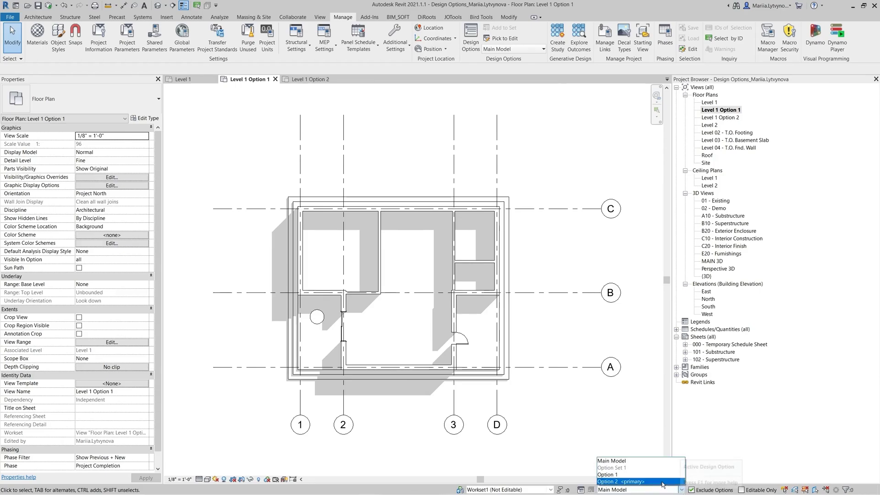
click(636, 475)
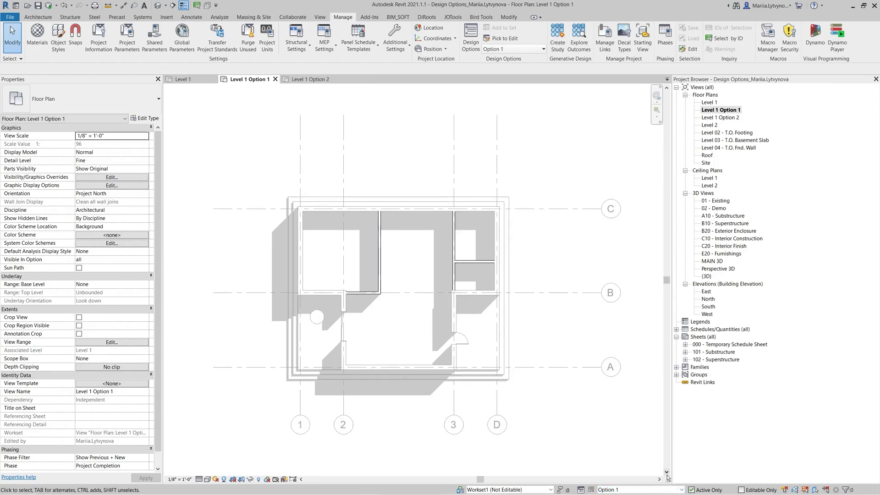
click(678, 489)
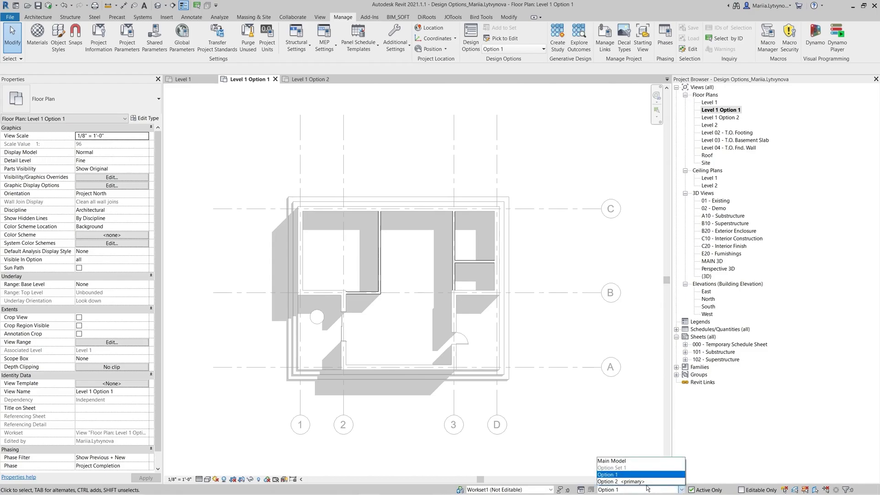
click(628, 481)
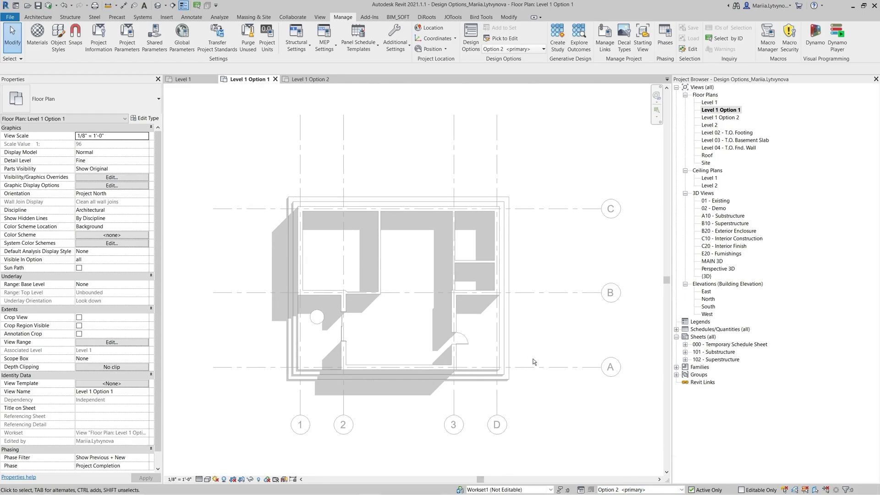
double_click(713, 119)
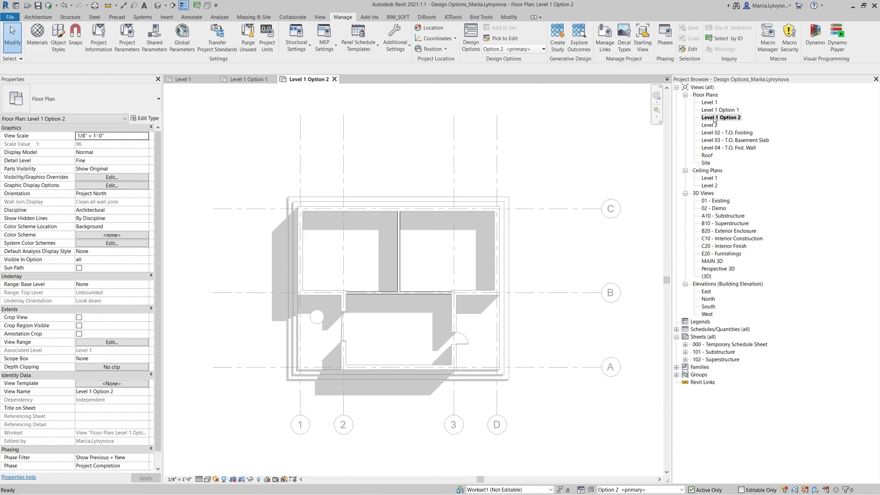
click(681, 490)
click(618, 475)
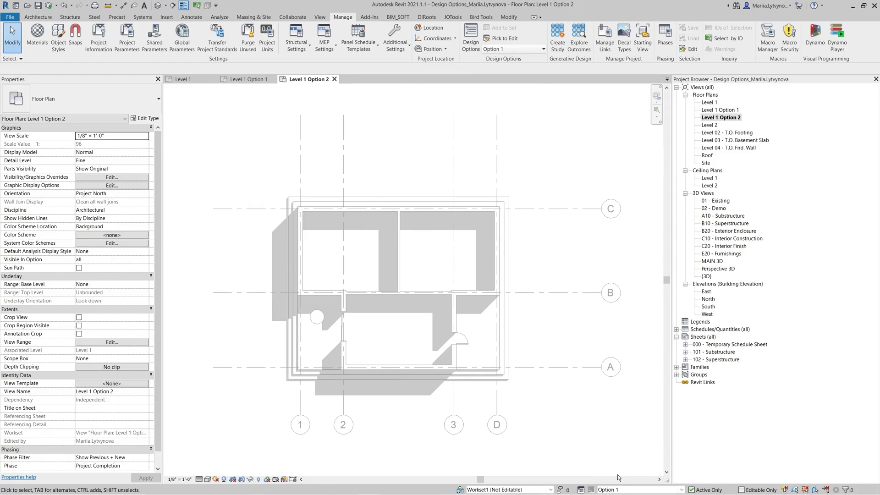
click(682, 490)
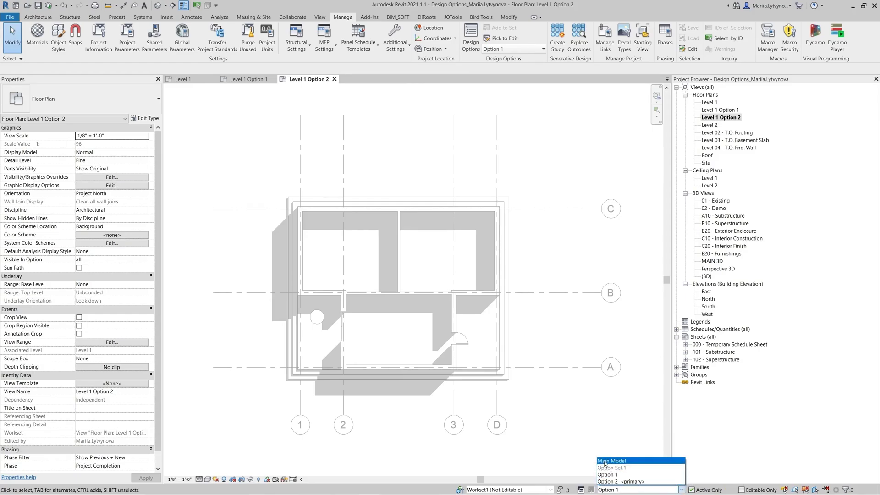
click(605, 461)
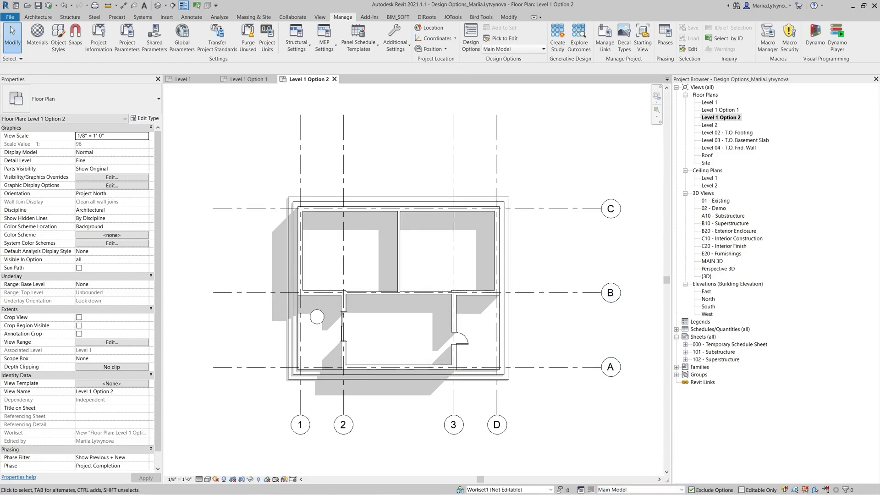
double_click(711, 261)
Make two duplicate copies of the MAIN 3D view
right_click(716, 262)
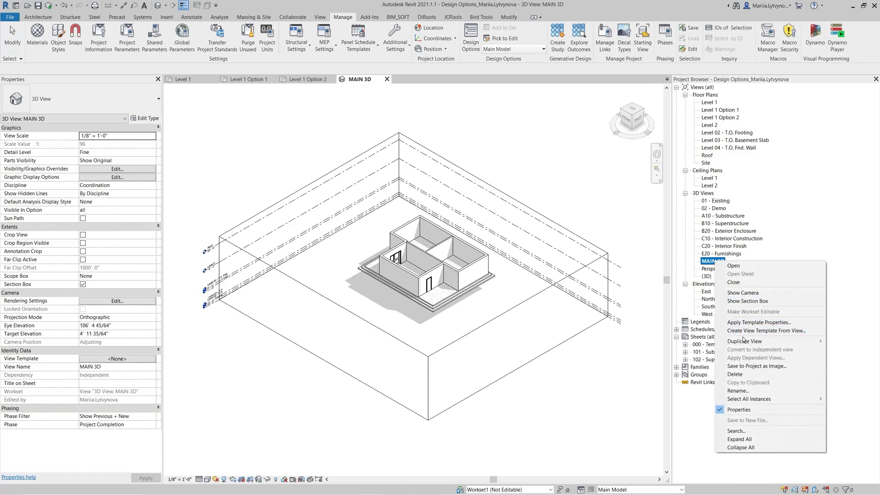
mouse_move(743, 341)
click(669, 341)
right_click(720, 269)
click(669, 350)
Rename the copies to MAIN 3D OPT 1 and MAIN 3D OPT 2
double_click(740, 270)
drag(741, 269, 725, 269)
text(OPT 1)
key(Return)
double_click(733, 269)
drag(766, 271, 726, 269)
text(OPT 2)
key(Return)
In MAIN 3D, switch editing to Option 1, then Option 2, then back to Main Model
double_click(711, 260)
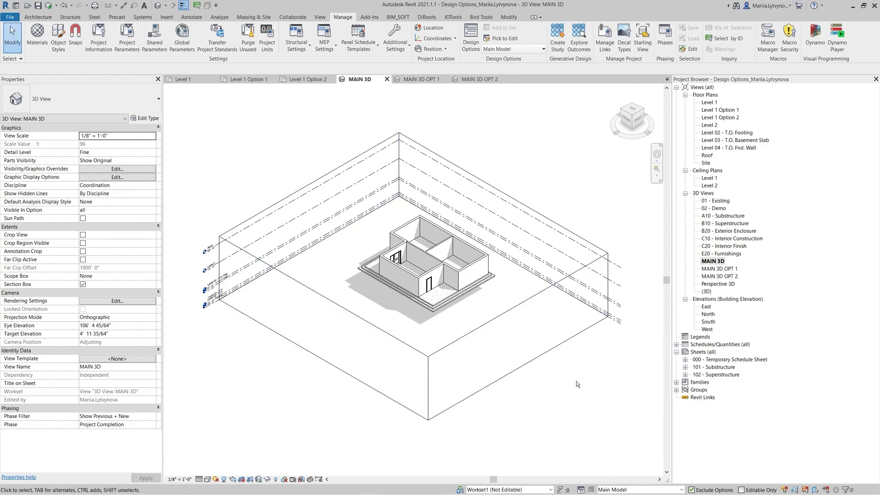
click(639, 489)
click(614, 467)
scroll(435, 271, up, 5)
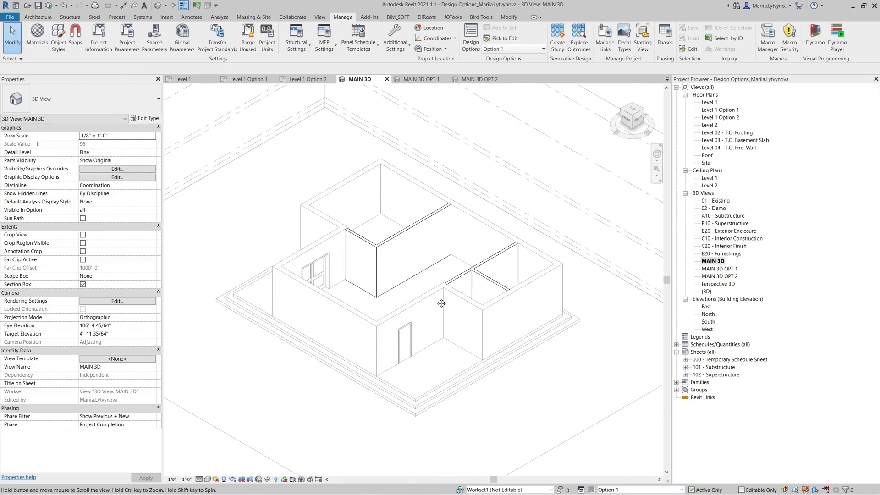
click(682, 489)
click(614, 475)
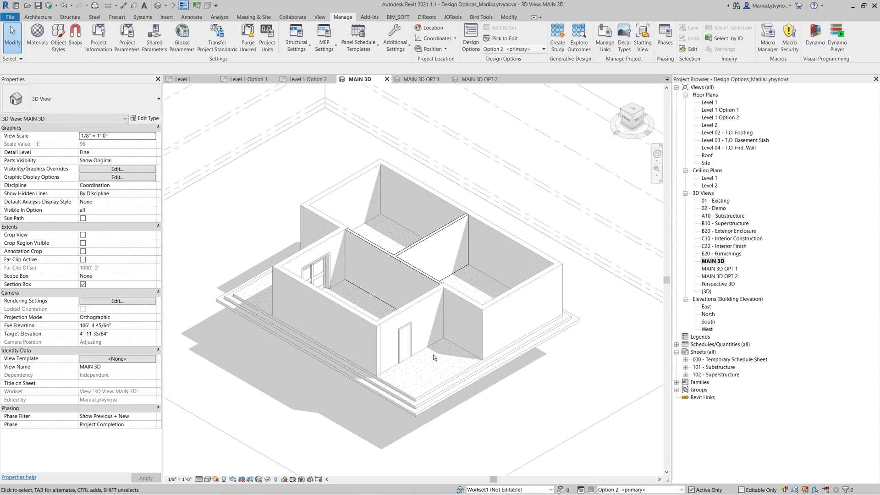
click(682, 489)
click(614, 459)
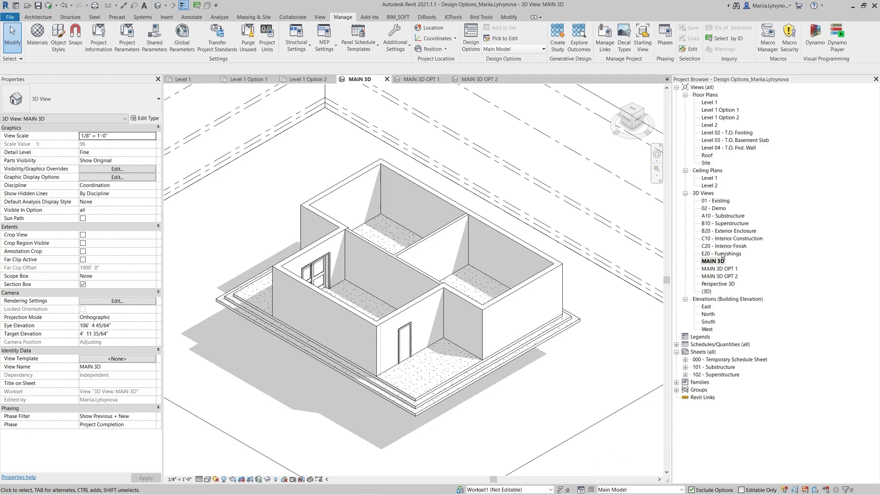
Set MAIN 3D OPT 1's Visibility/Graphics design option display to Option 1
double_click(719, 268)
key(v)
key(g)
click(534, 102)
click(688, 124)
click(513, 140)
click(592, 408)
Set MAIN 3D OPT 2's Visibility/Graphics design option display to Option 2
double_click(719, 276)
key(v)
key(g)
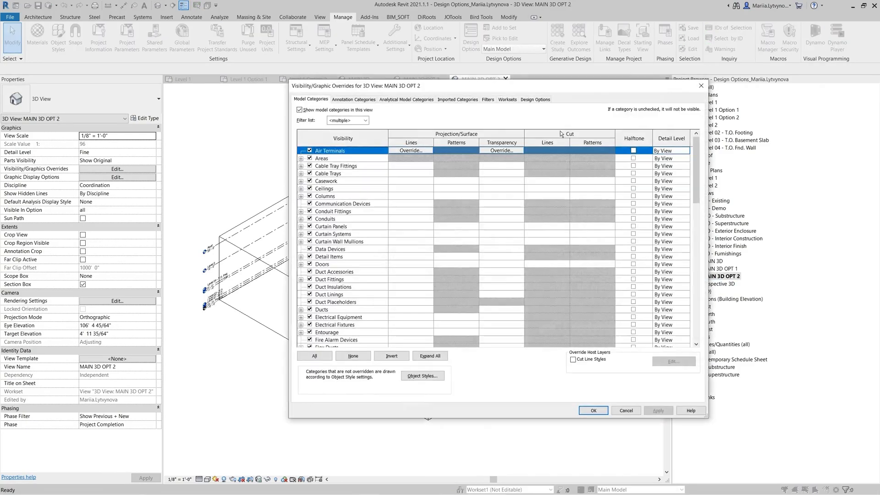
click(535, 99)
click(689, 124)
click(578, 147)
click(593, 411)
Compare MAIN 3D OPT 1 and MAIN 3D OPT 2, then return to MAIN 3D
scroll(447, 265, up, 3)
key(ctrl+Tab)
key(ctrl+Tab)
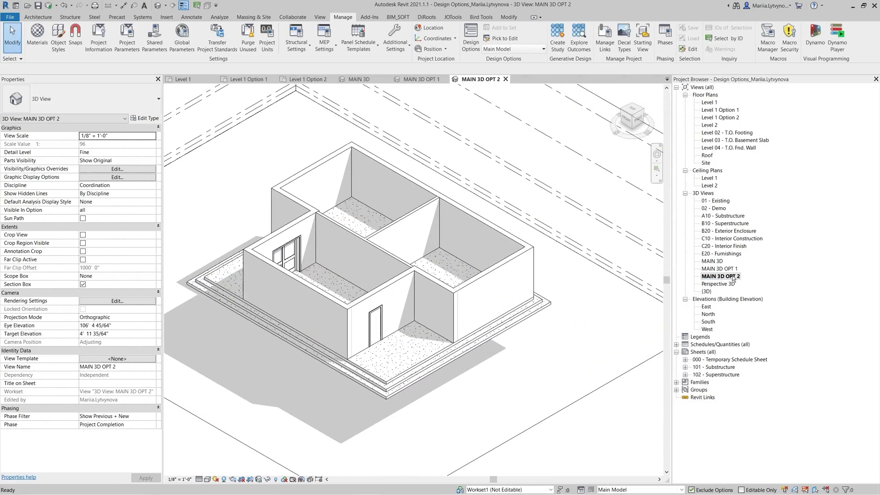
double_click(720, 276)
double_click(713, 261)
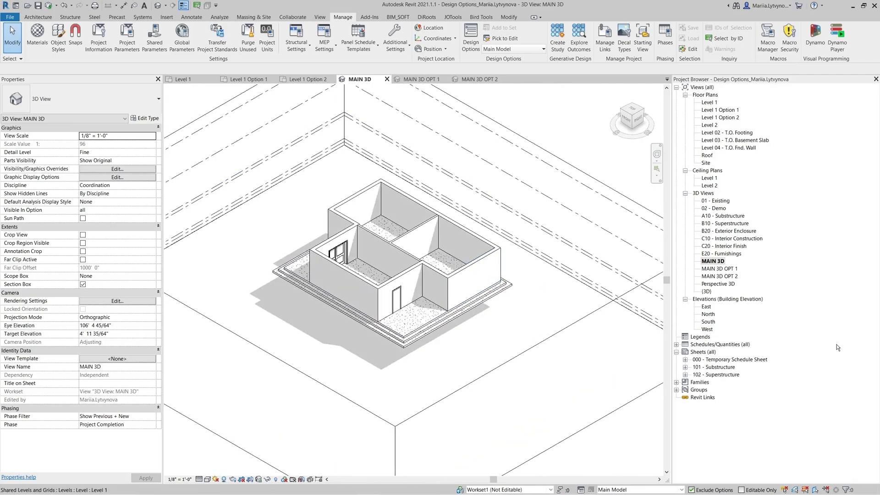
In Design Options, accept primary Option 2, delete Option Set 1 and its Option 1 views
click(470, 37)
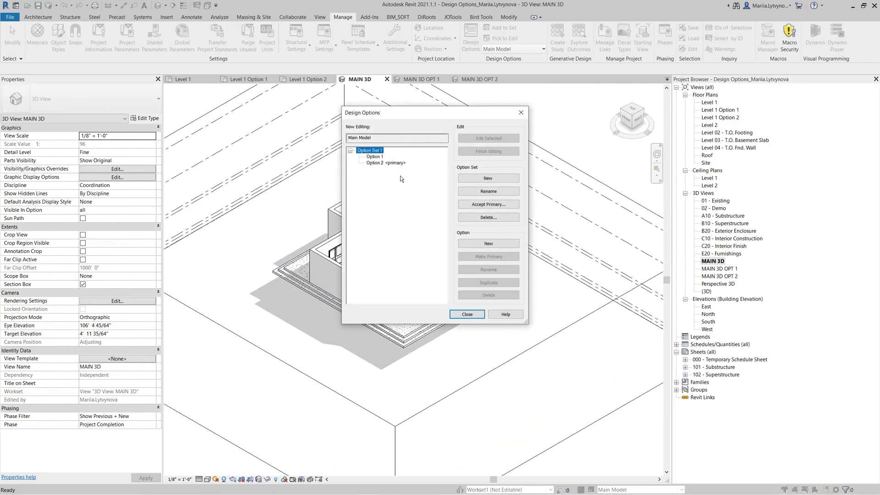
click(486, 205)
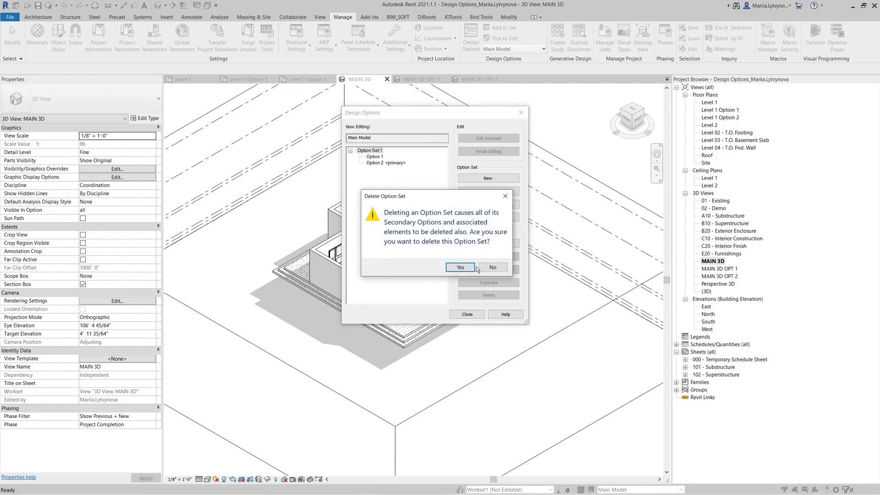
click(460, 268)
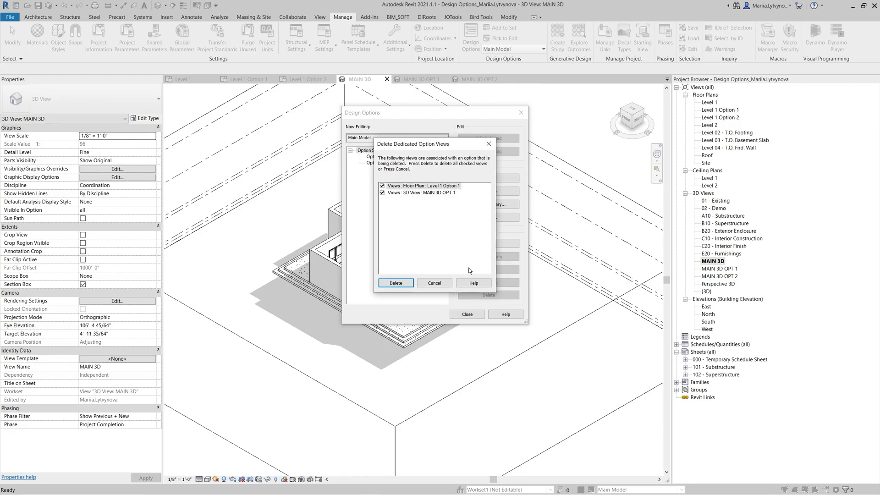
click(401, 284)
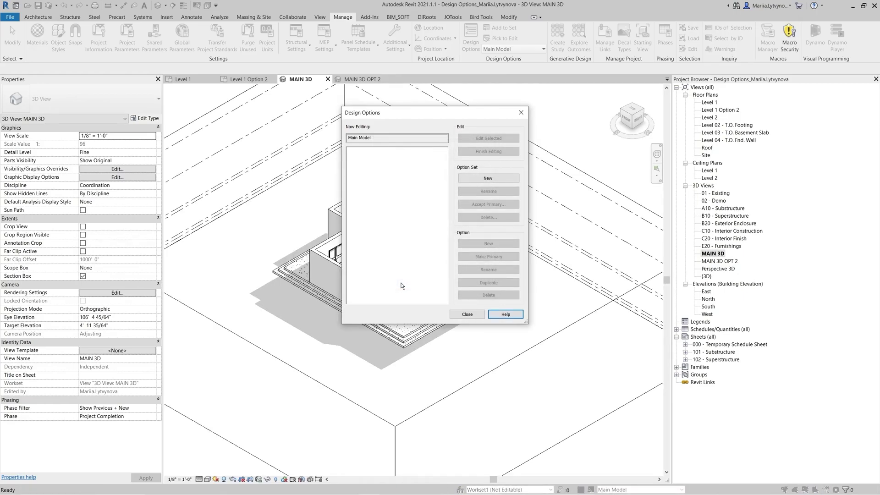
click(466, 314)
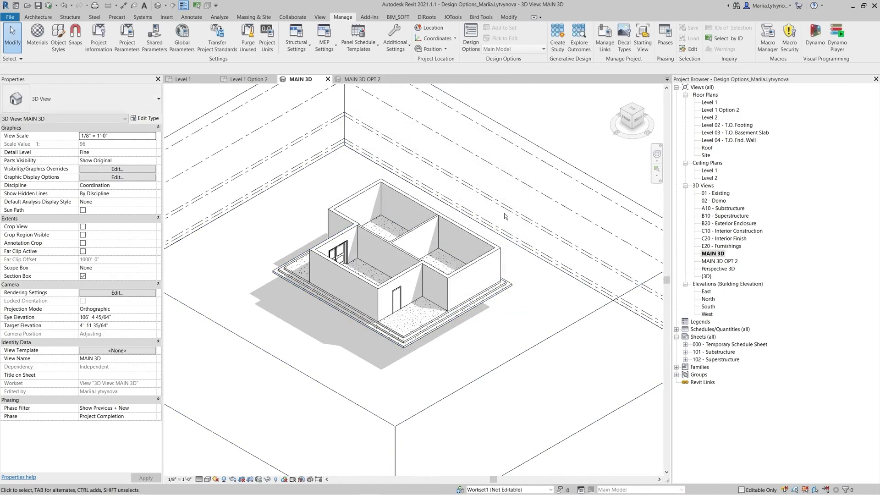